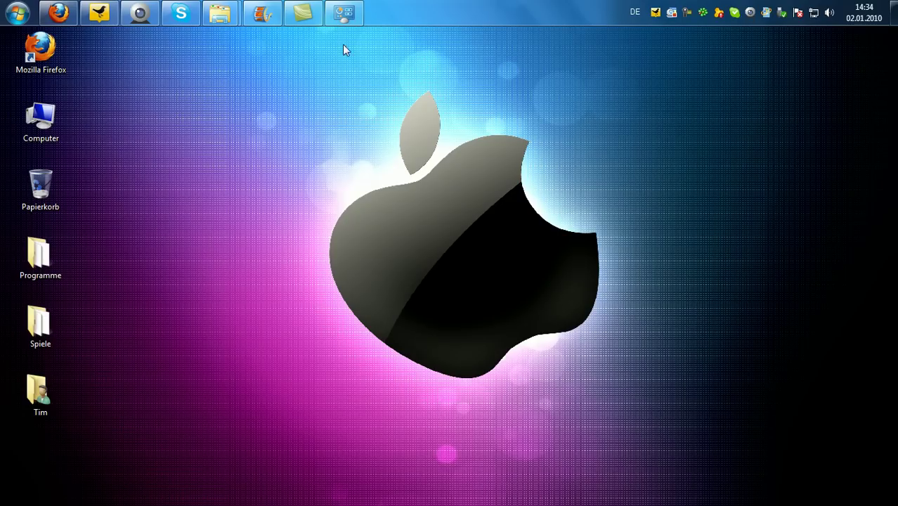
# Launch GIMP from the desktop dock.
pyautogui.moveTo(288, 80); pyautogui.dragTo(665, 408)
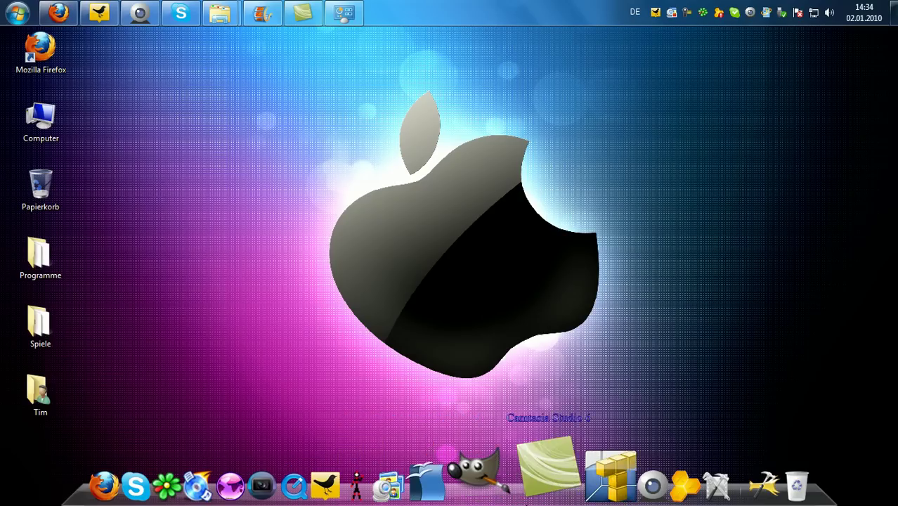
pyautogui.click(506, 482)
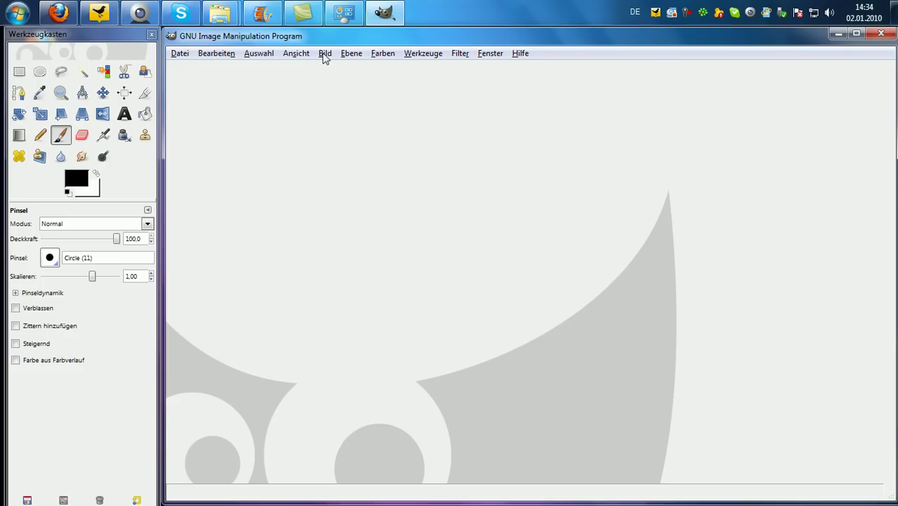
# Create a new image 1300 pixels wide and 1900 pixels high.
pyautogui.click(182, 60)
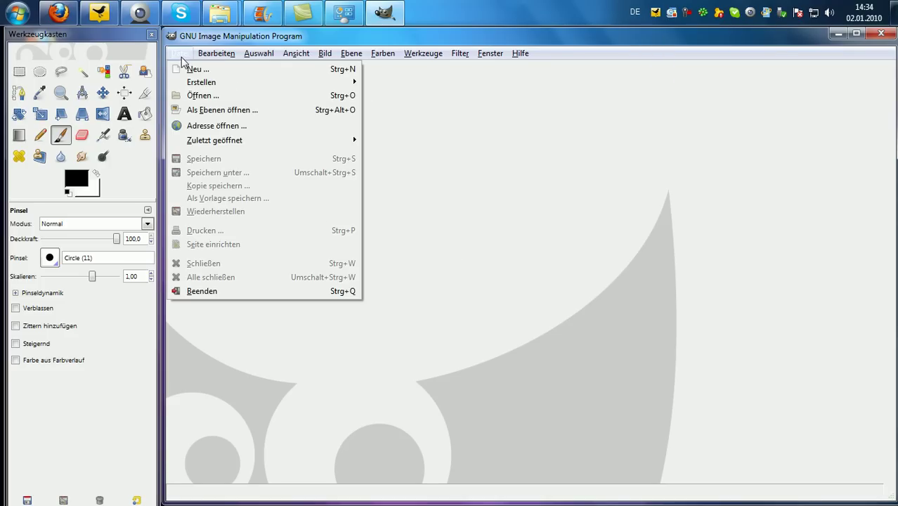
pyautogui.click(196, 70)
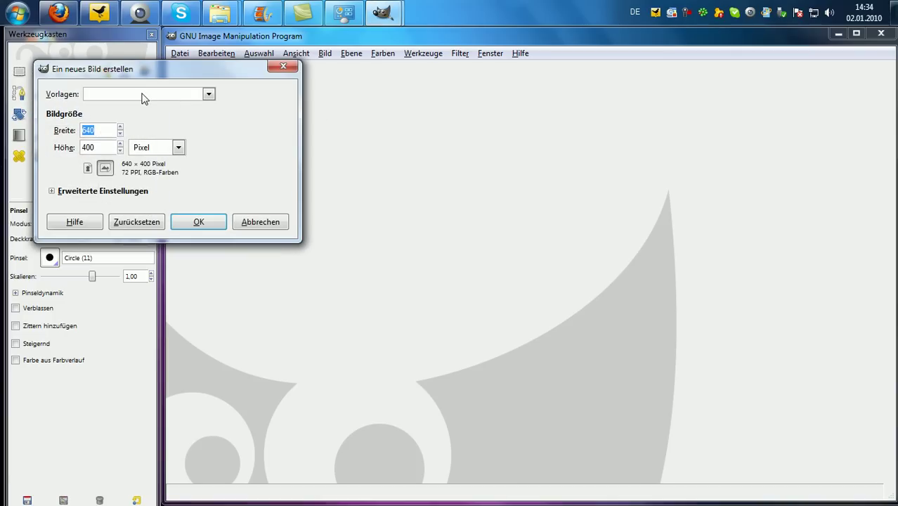
pyautogui.click(120, 127)
pyautogui.click(120, 128)
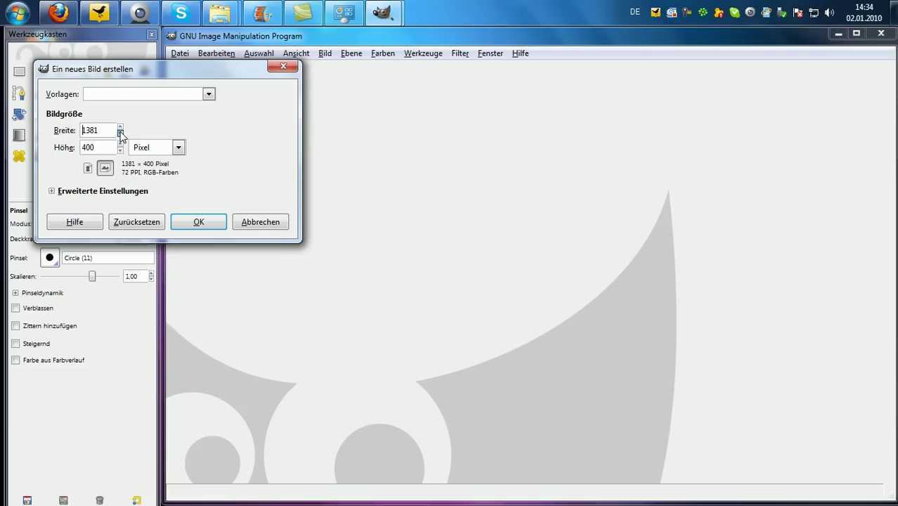
pyautogui.click(121, 133)
pyautogui.click(121, 132)
pyautogui.moveTo(121, 149); pyautogui.dragTo(121, 146)
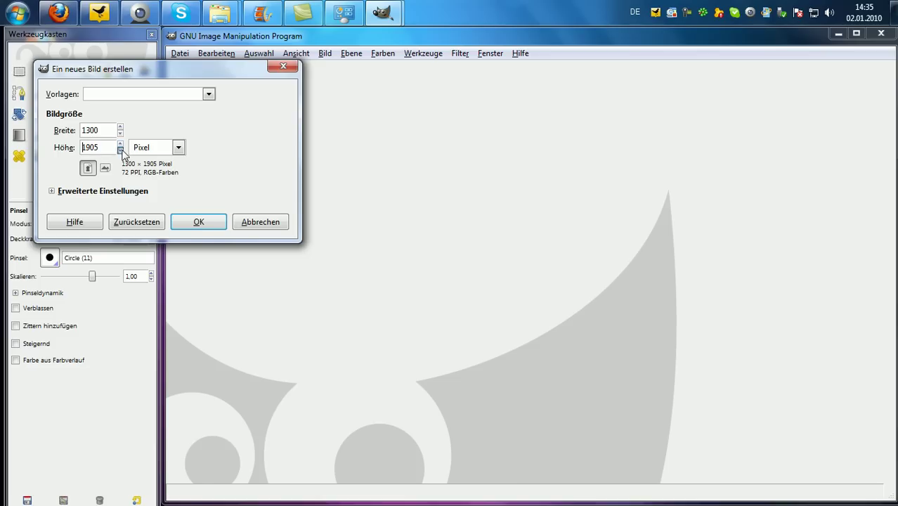
pyautogui.click(121, 150)
pyautogui.click(199, 223)
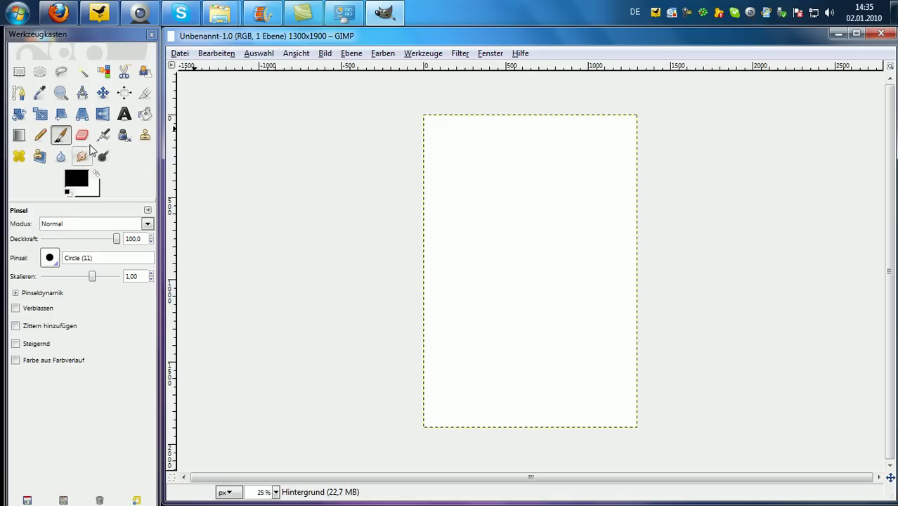
# Set the foreground to bright red (ff1c1c) and use the Circle (19) brush at scale 10.
pyautogui.click(97, 173)
pyautogui.click(80, 183)
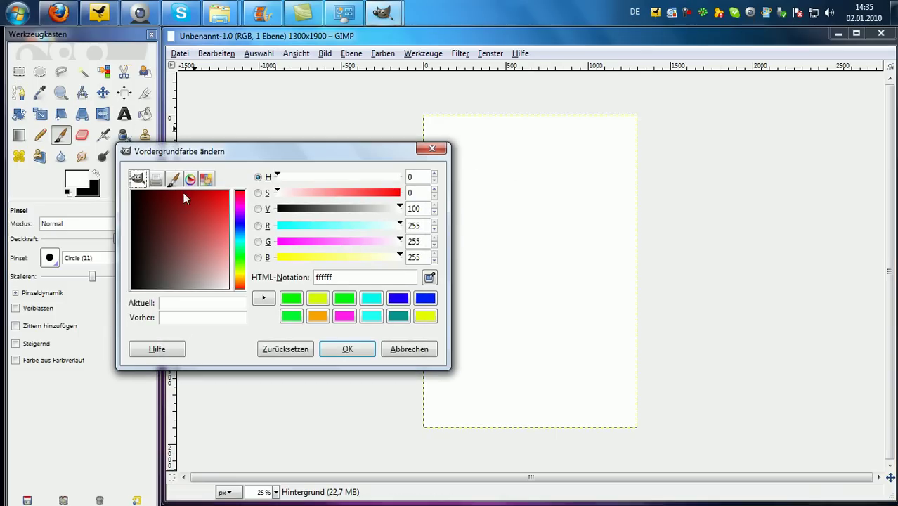
pyautogui.moveTo(184, 192); pyautogui.dragTo(224, 192)
pyautogui.click(347, 348)
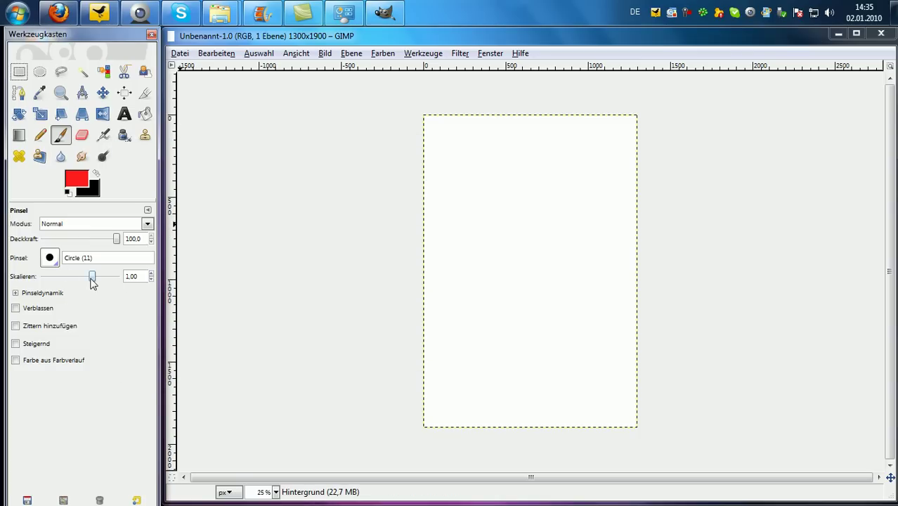
pyautogui.moveTo(91, 276); pyautogui.dragTo(206, 277)
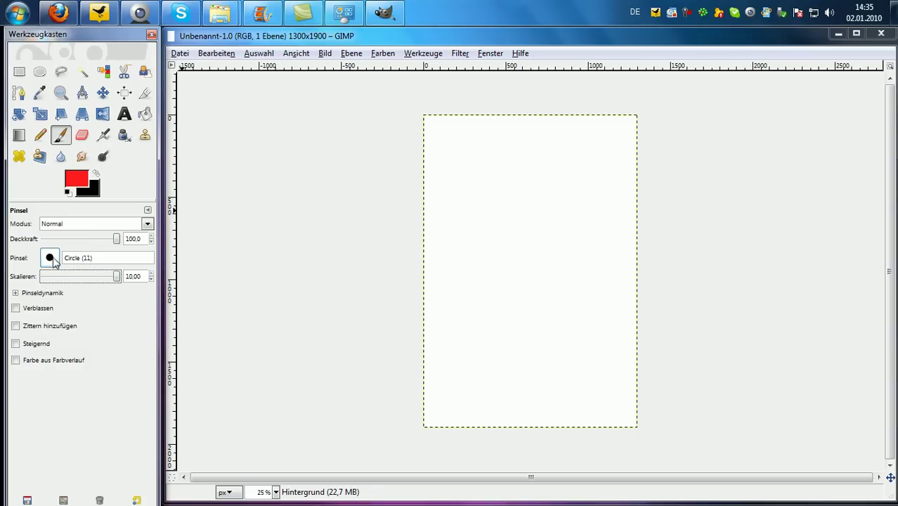
pyautogui.click(51, 259)
pyautogui.click(109, 318)
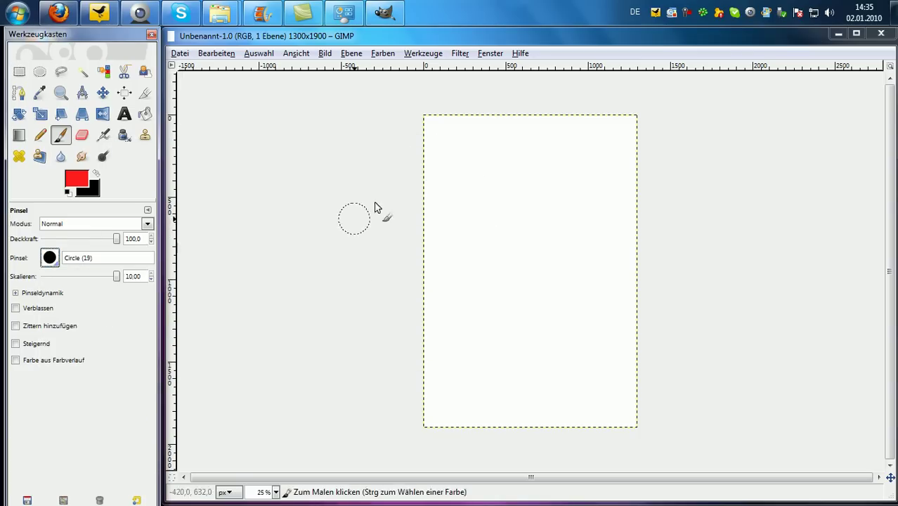
pyautogui.click(117, 276)
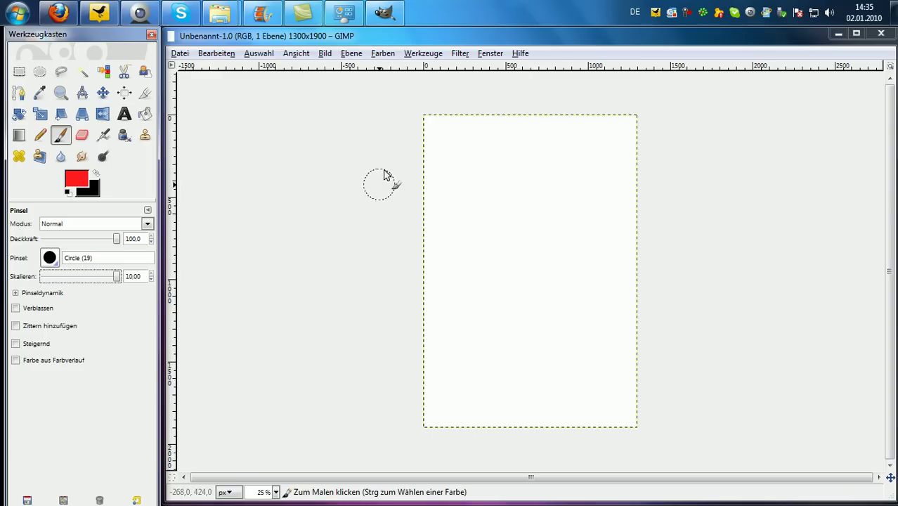
# Paint the entire canvas red and select all.
pyautogui.moveTo(416, 136)
pyautogui.mouseDown()
pyautogui.moveTo(407, 132)
pyautogui.moveTo(470, 126)
pyautogui.moveTo(634, 409)
pyautogui.moveTo(628, 426)
pyautogui.moveTo(433, 417)
pyautogui.moveTo(421, 127)
pyautogui.moveTo(722, 204)
pyautogui.mouseUp()
pyautogui.moveTo(425, 169)
pyautogui.mouseDown()
pyautogui.moveTo(495, 204)
pyautogui.moveTo(367, 211)
pyautogui.moveTo(628, 237)
pyautogui.moveTo(555, 249)
pyautogui.moveTo(411, 250)
pyautogui.moveTo(449, 258)
pyautogui.moveTo(492, 291)
pyautogui.moveTo(717, 246)
pyautogui.moveTo(485, 264)
pyautogui.moveTo(397, 307)
pyautogui.moveTo(625, 297)
pyautogui.moveTo(391, 389)
pyautogui.moveTo(482, 327)
pyautogui.moveTo(473, 315)
pyautogui.moveTo(473, 377)
pyautogui.moveTo(462, 395)
pyautogui.moveTo(626, 387)
pyautogui.moveTo(526, 376)
pyautogui.mouseUp()
pyautogui.moveTo(509, 340)
pyautogui.mouseDown()
pyautogui.moveTo(633, 320)
pyautogui.moveTo(610, 336)
pyautogui.mouseUp()
pyautogui.hotkey('ctrl', 'a')
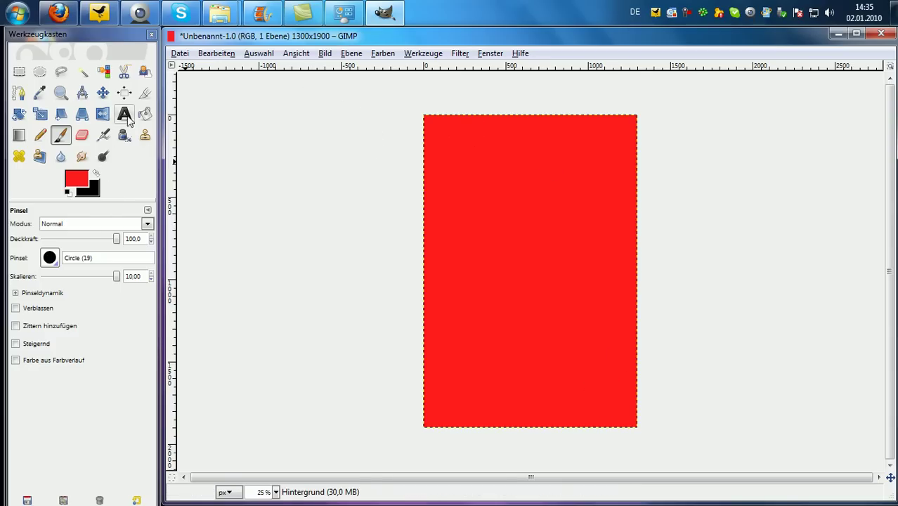
pyautogui.click(181, 54)
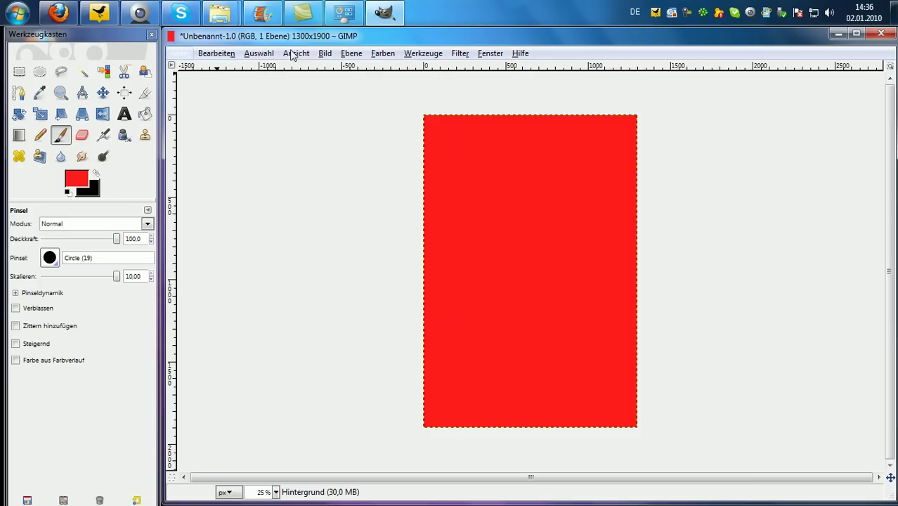
# Add a transparent layer filled with a red-to-black gradient from bottom-left to top-right.
pyautogui.click(323, 54)
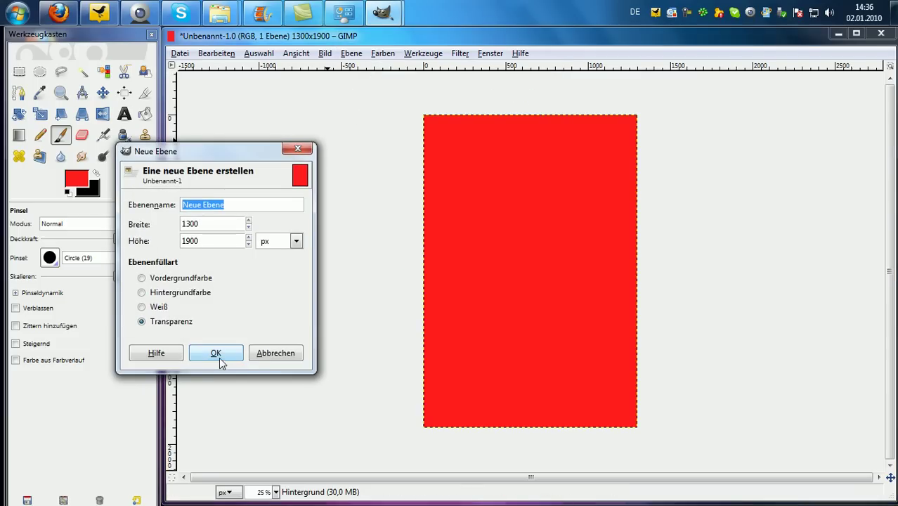
pyautogui.click(216, 353)
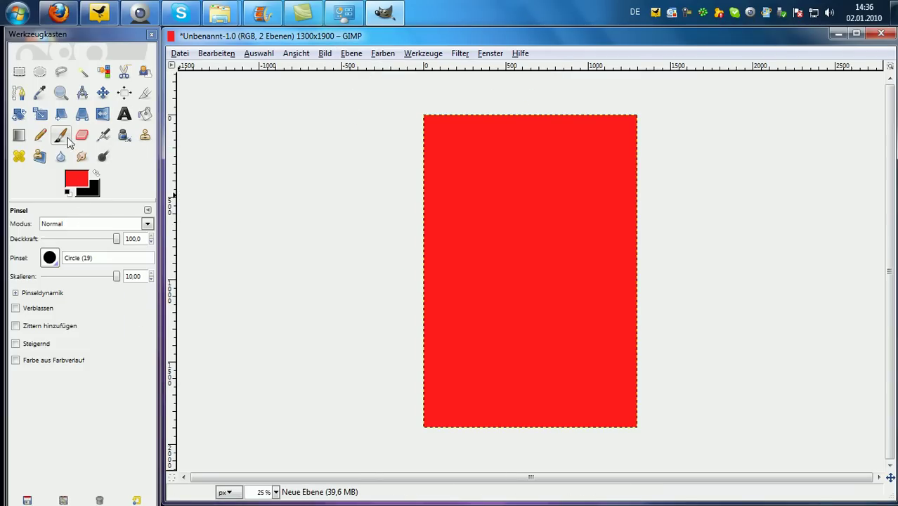
pyautogui.click(19, 135)
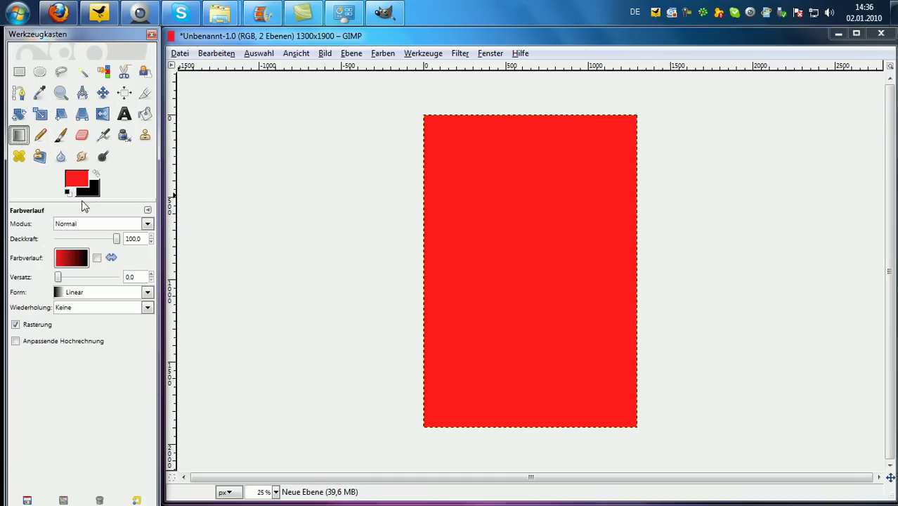
pyautogui.moveTo(424, 430); pyautogui.dragTo(639, 105)
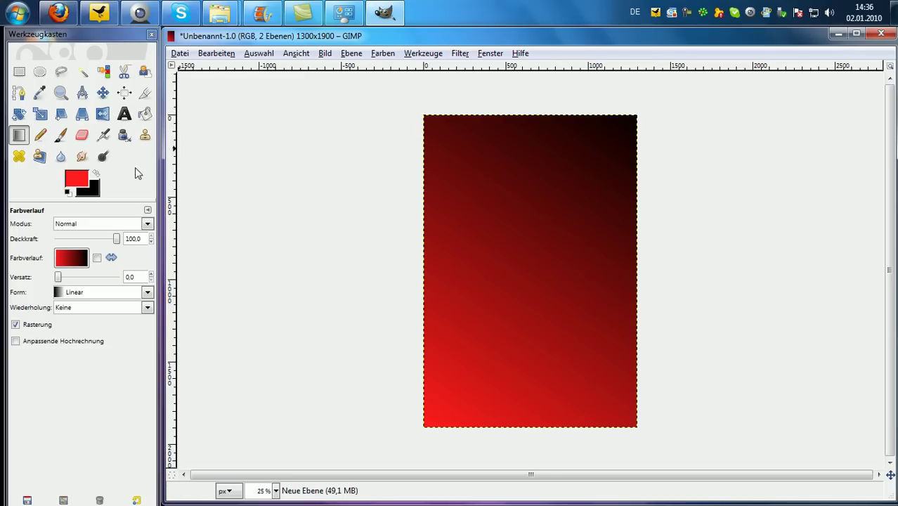
pyautogui.click(352, 53)
# Add another transparent layer above the gradient layer.
pyautogui.click(360, 70)
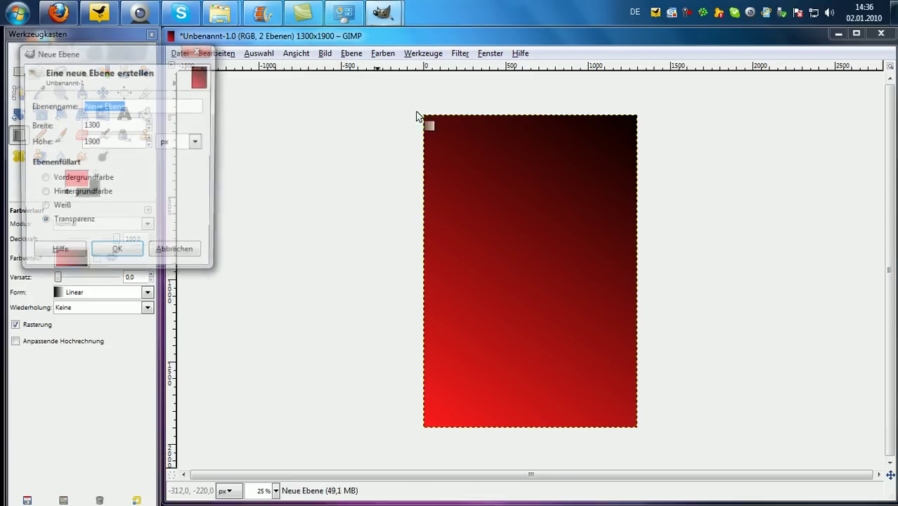
pyautogui.click(117, 254)
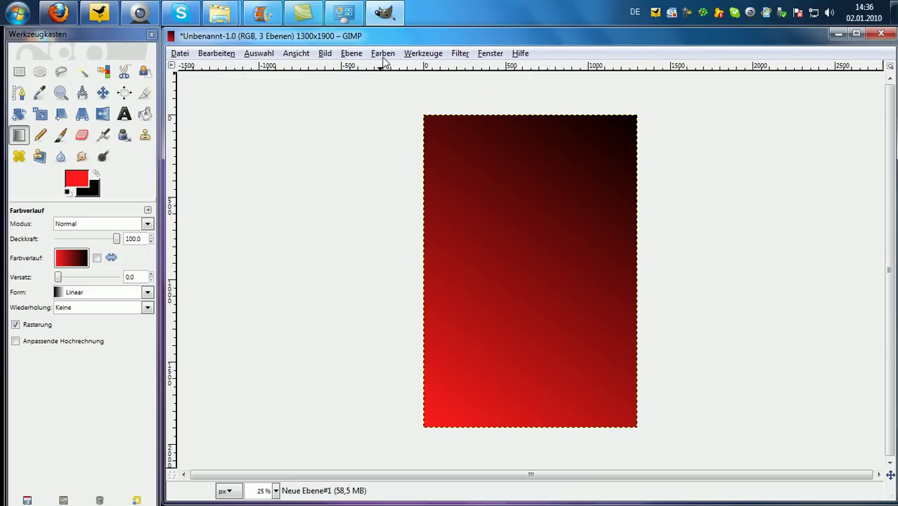
pyautogui.click(353, 54)
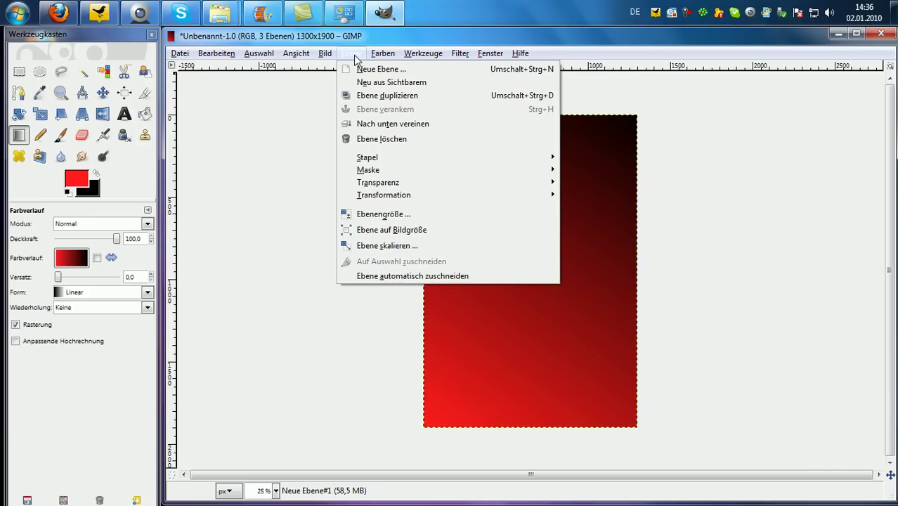
pyautogui.click(219, 123)
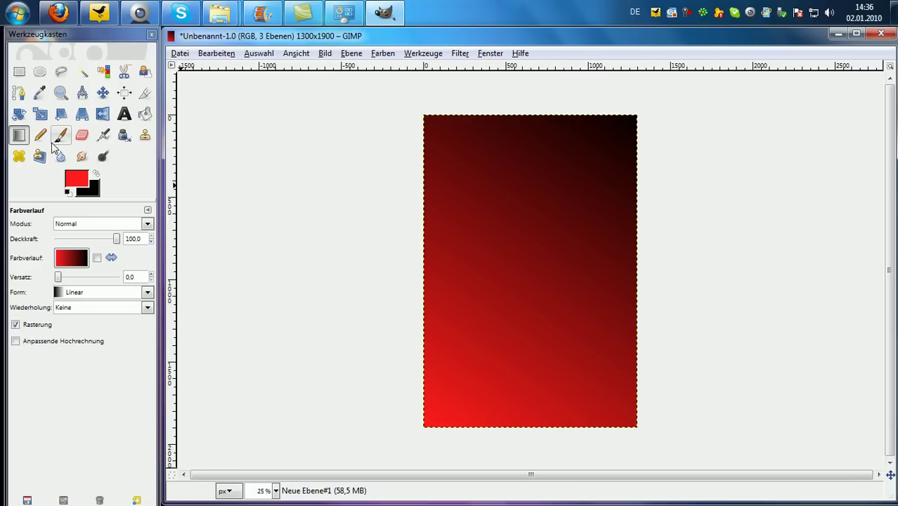
pyautogui.click(123, 115)
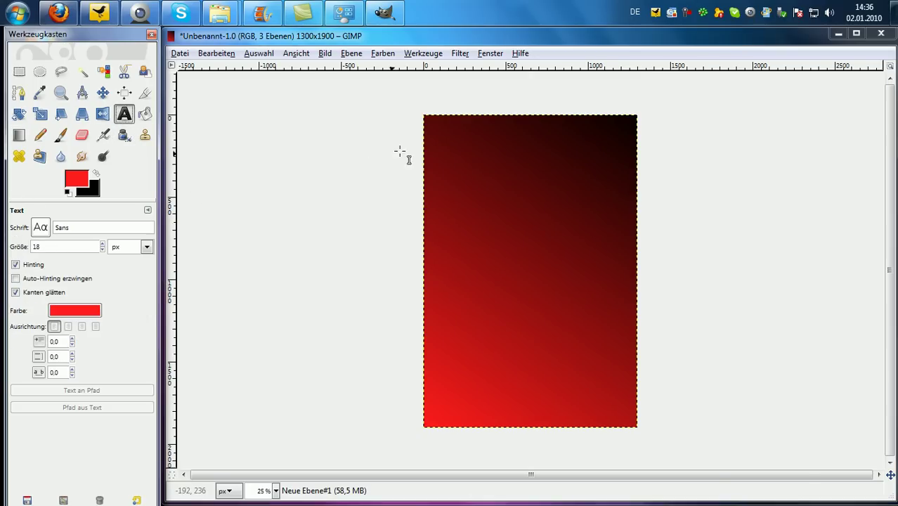
# Try a text box with 'Th', then add another new layer.
pyautogui.moveTo(428, 141); pyautogui.dragTo(482, 316)
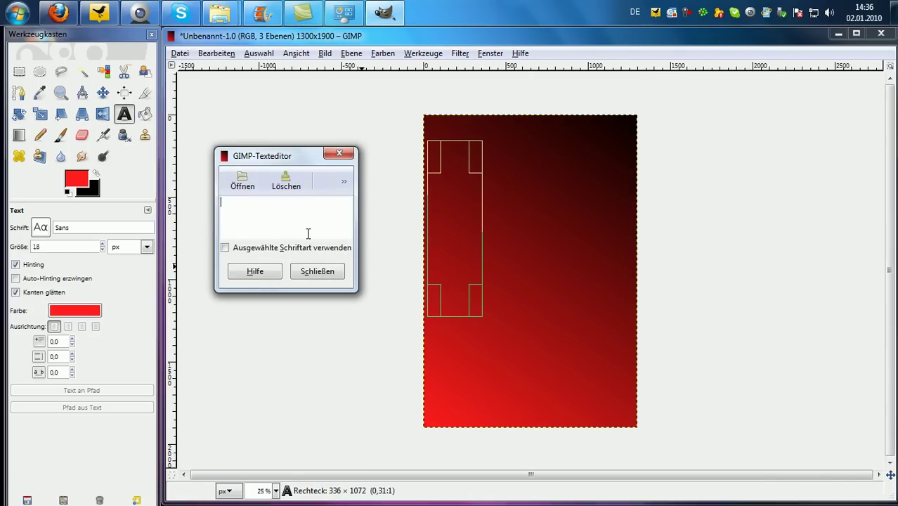
pyautogui.write('Th')
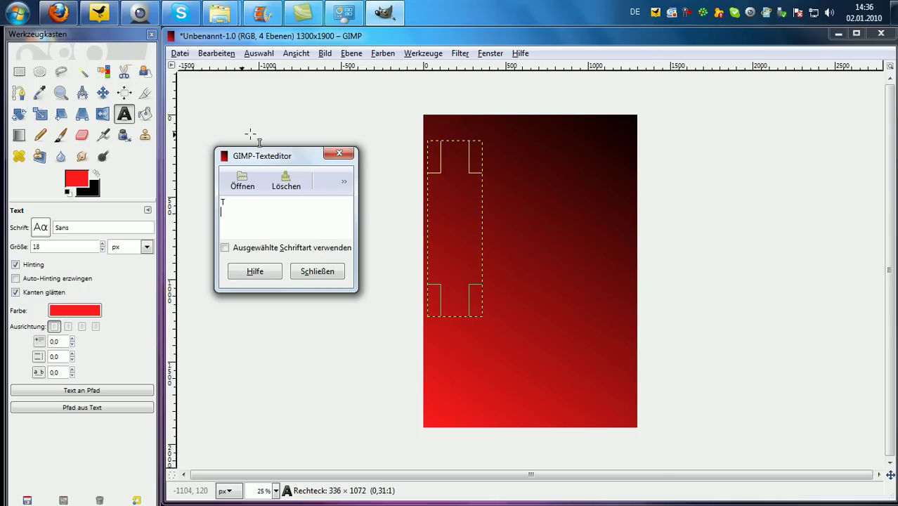
pyautogui.click(339, 153)
pyautogui.click(348, 53)
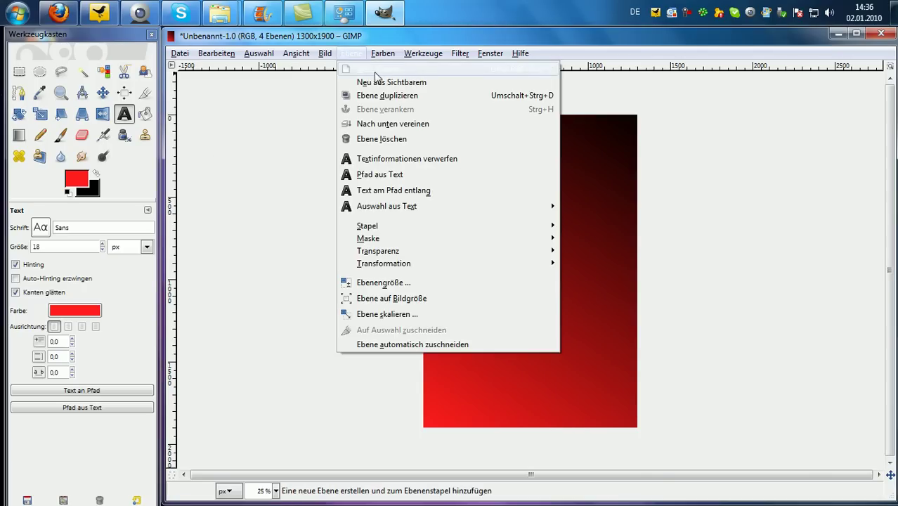
pyautogui.click(380, 69)
pyautogui.press('Return')
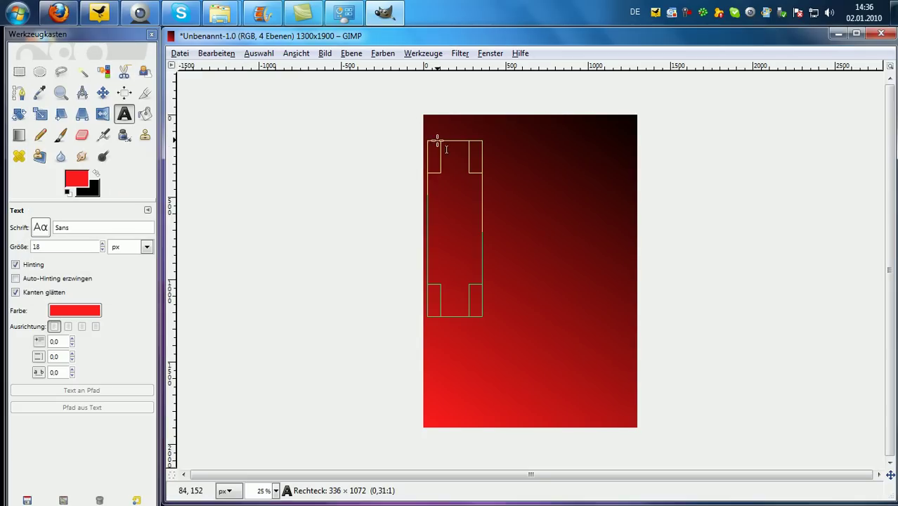
# Type the letters into a tall text box, one letter per line, for vertical text.
pyautogui.moveTo(425, 136)
pyautogui.mouseDown()
pyautogui.moveTo(492, 316)
pyautogui.moveTo(484, 301)
pyautogui.mouseUp()
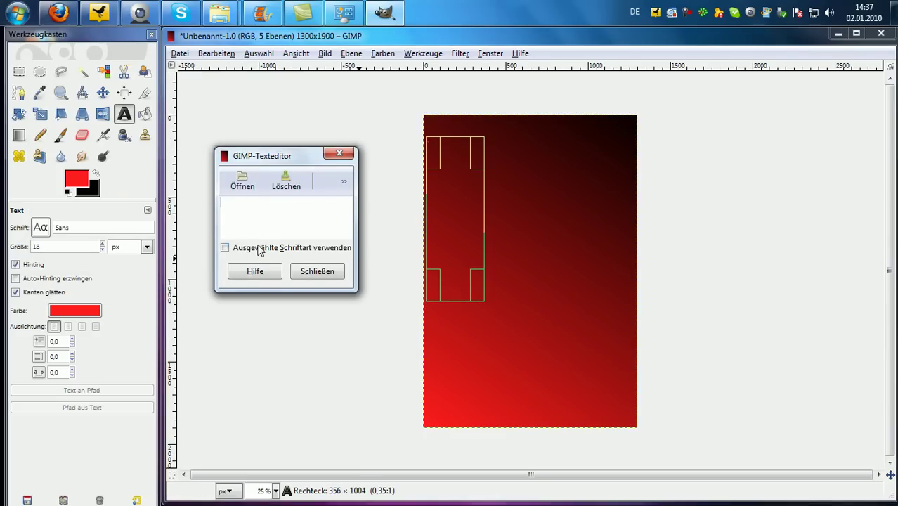
pyautogui.write('The')
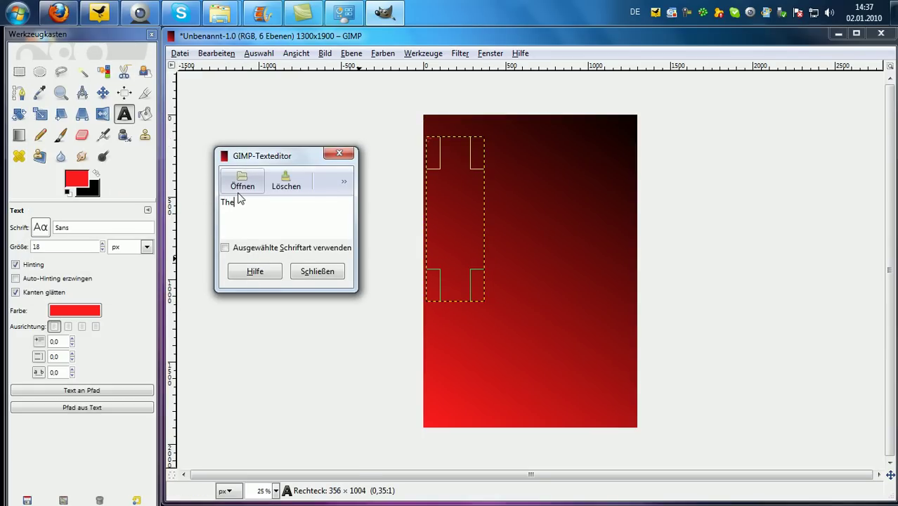
pyautogui.press('BackSpace')
pyautogui.press('BackSpace')
pyautogui.press('BackSpace')
pyautogui.press('Return')
pyautogui.press('Return')
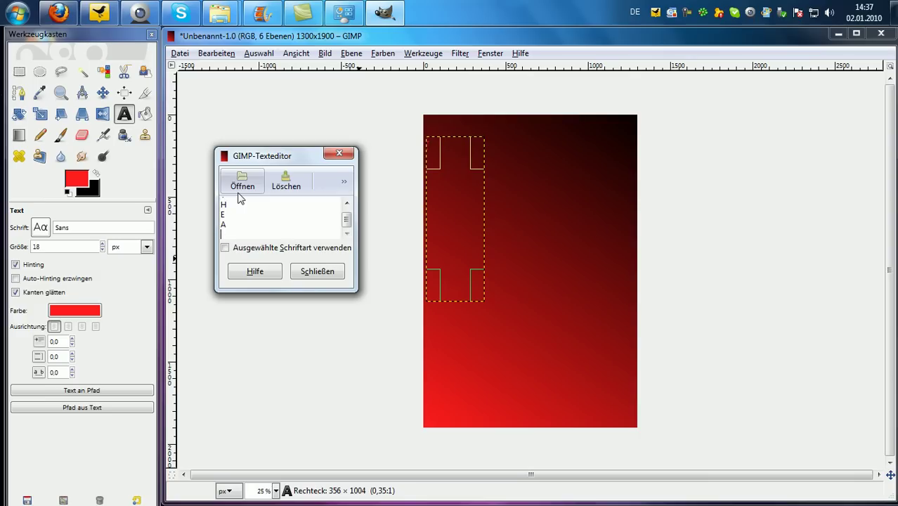
pyautogui.write('L')
pyautogui.press('Return')
pyautogui.press('Return')
pyautogui.write('R')
pyautogui.press('Return')
pyautogui.write('O')
pyautogui.press('Return')
pyautogui.write('U')
pyautogui.press('Return')
pyautogui.press('Return')
pyautogui.press('Return')
pyautogui.write('ER')
pyautogui.press('Return')
pyautogui.write('R')
pyautogui.press('Return')
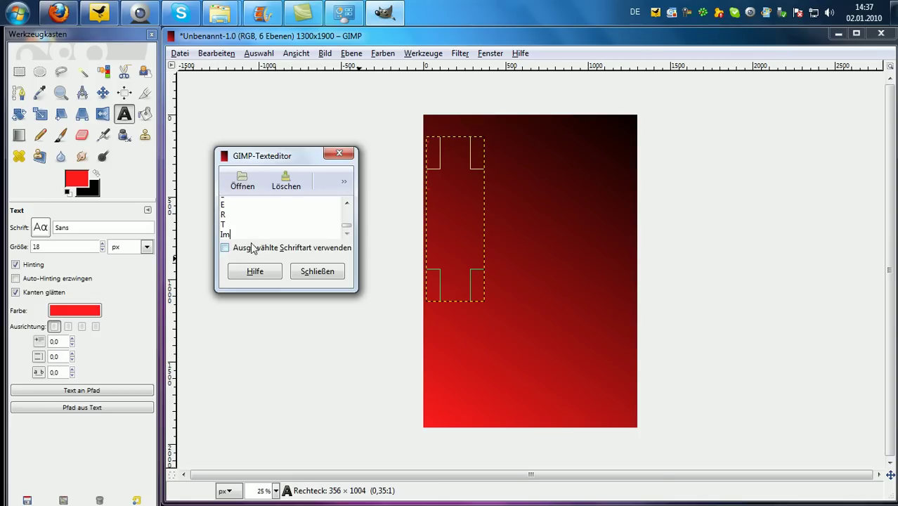
pyautogui.press('Return')
# Change the text colour to green.
pyautogui.click(340, 153)
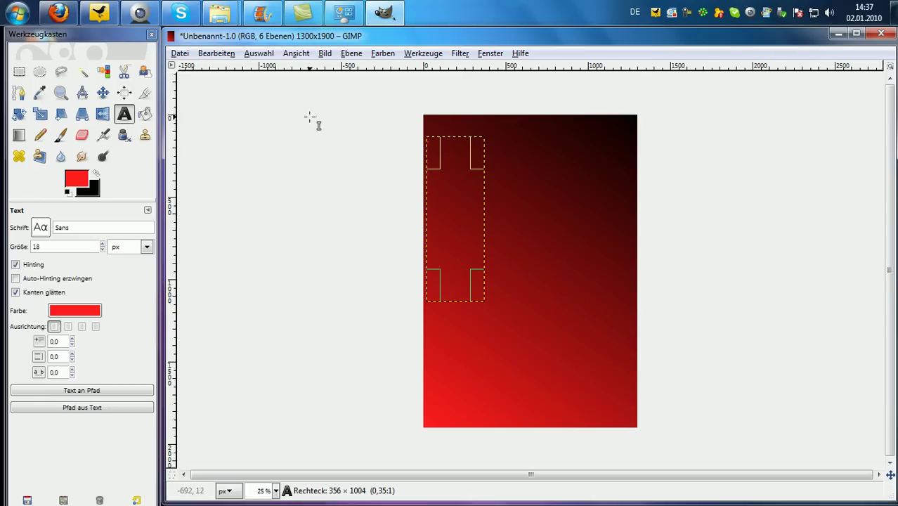
pyautogui.click(75, 310)
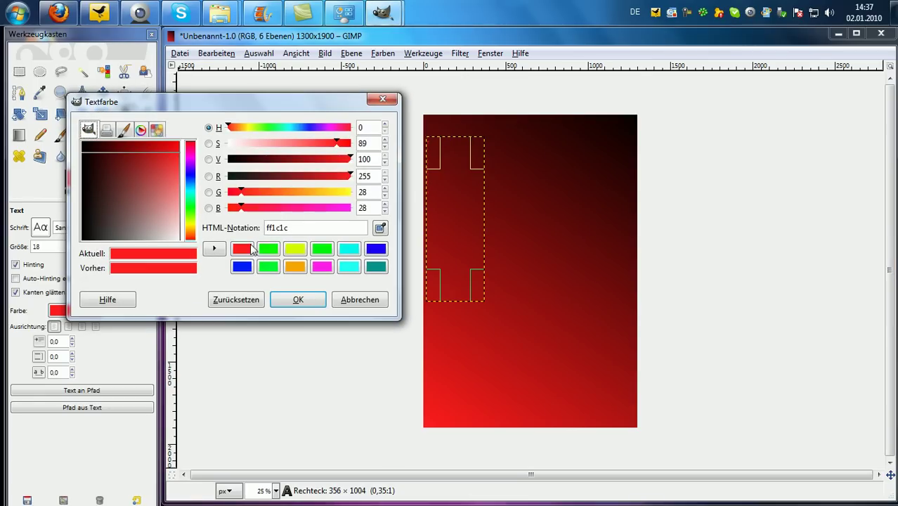
pyautogui.click(268, 249)
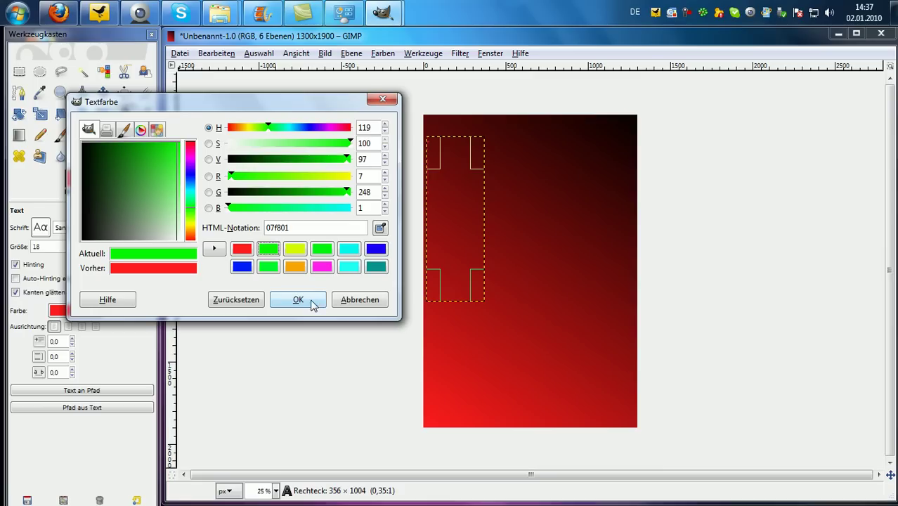
pyautogui.click(298, 300)
# Set the text size to 52 px and narrow the box to 112 × 992 around the letters.
pyautogui.click(102, 244)
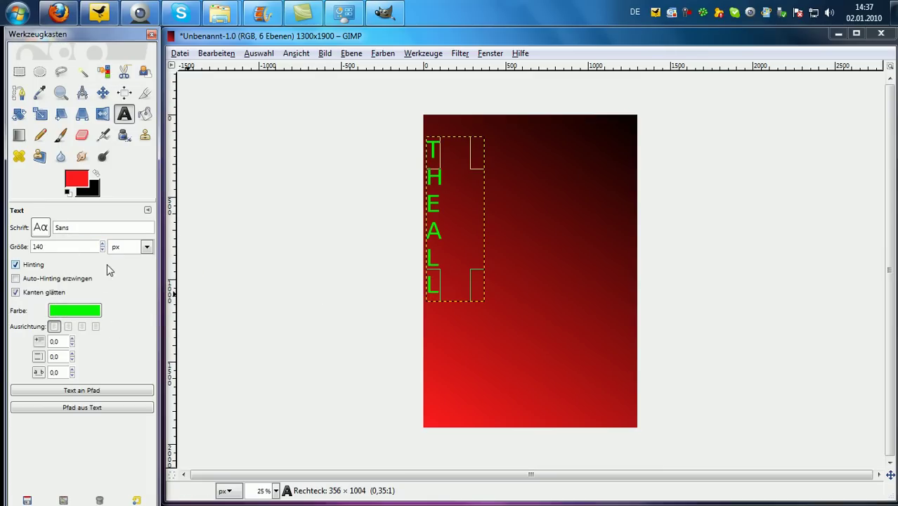
pyautogui.click(102, 249)
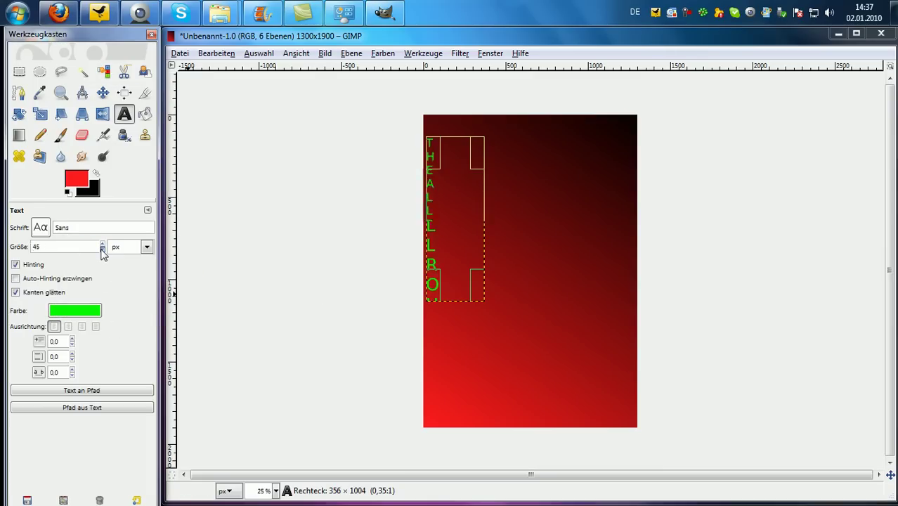
pyautogui.click(102, 243)
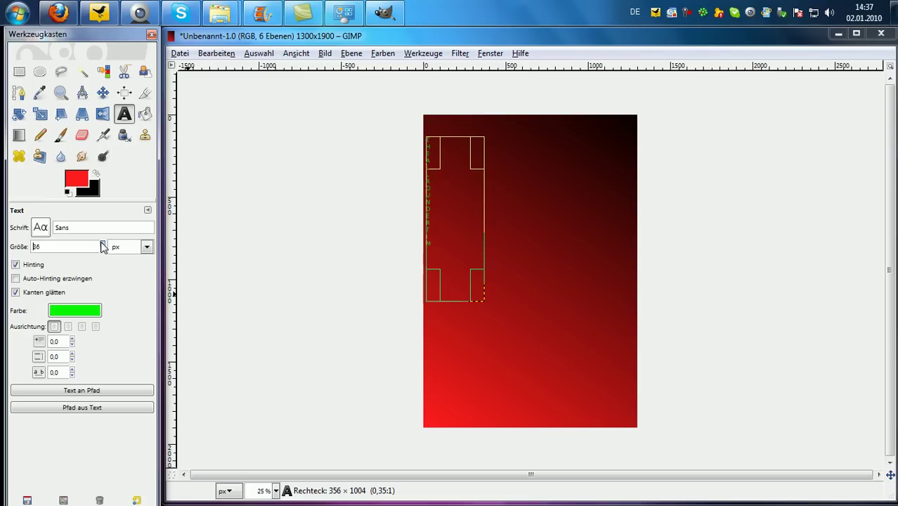
pyautogui.click(103, 244)
pyautogui.click(103, 244)
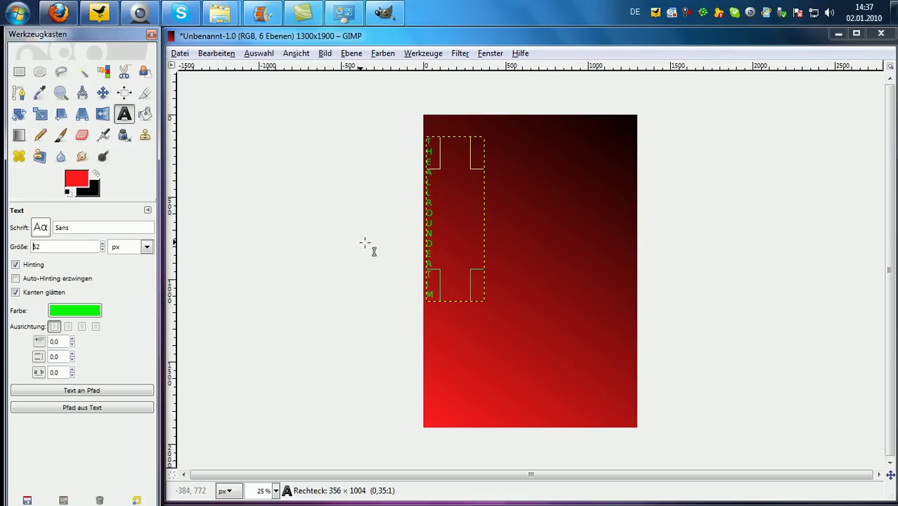
pyautogui.moveTo(475, 288)
pyautogui.mouseDown()
pyautogui.moveTo(450, 305)
pyautogui.moveTo(437, 258)
pyautogui.moveTo(450, 249)
pyautogui.mouseUp()
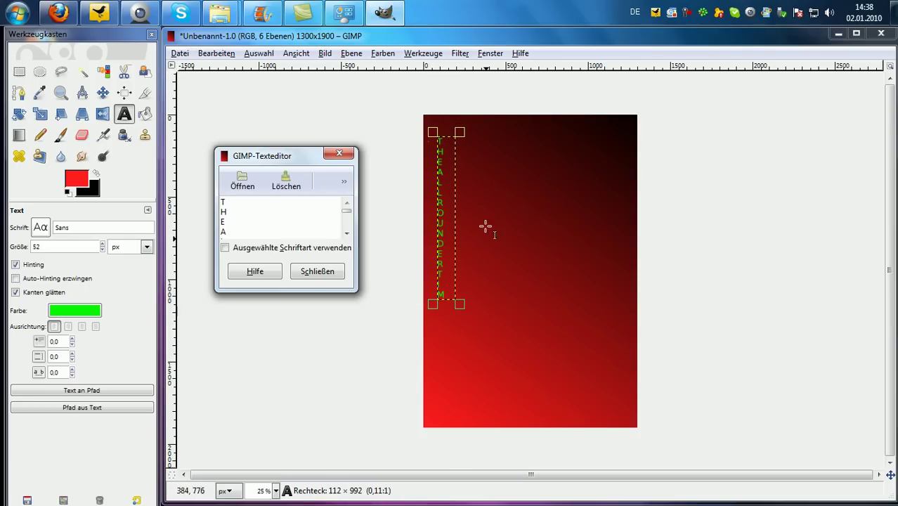
pyautogui.click(340, 154)
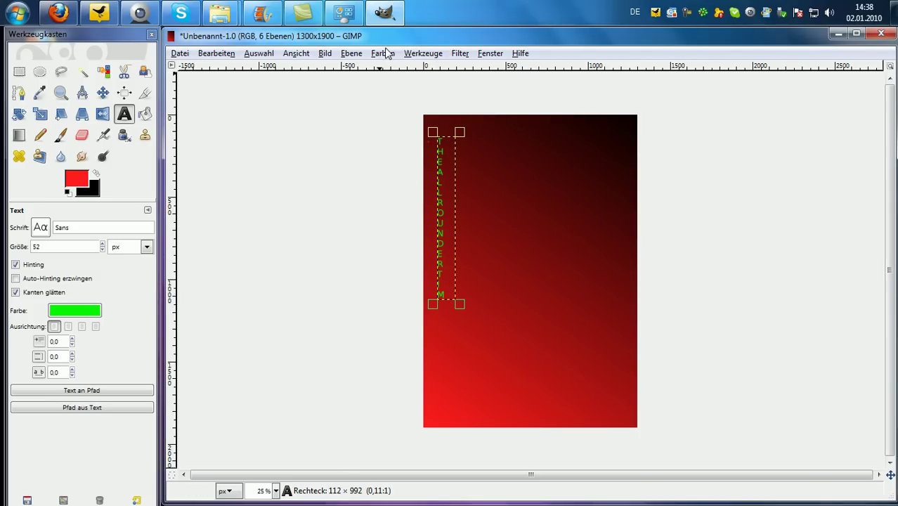
# On a new layer, paint a blue dot near the lower right with the Paintbrush.
pyautogui.click(352, 55)
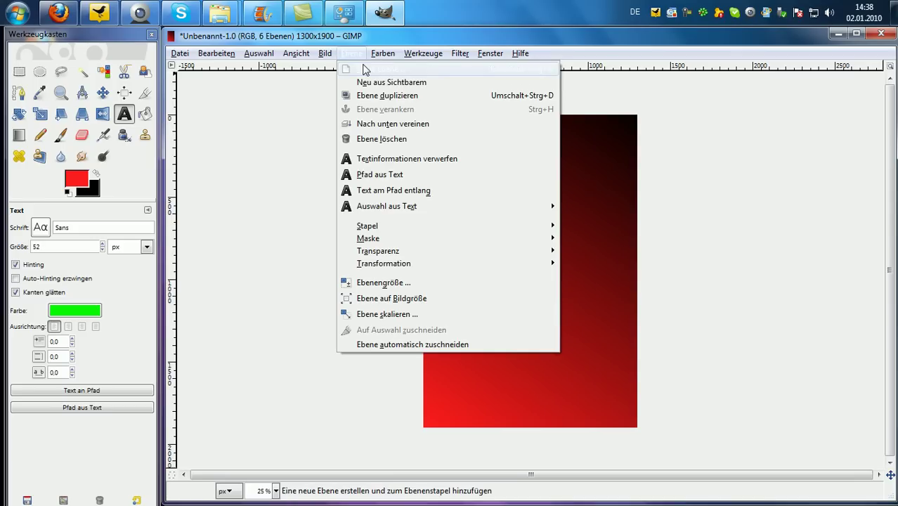
pyautogui.click(364, 70)
pyautogui.click(200, 336)
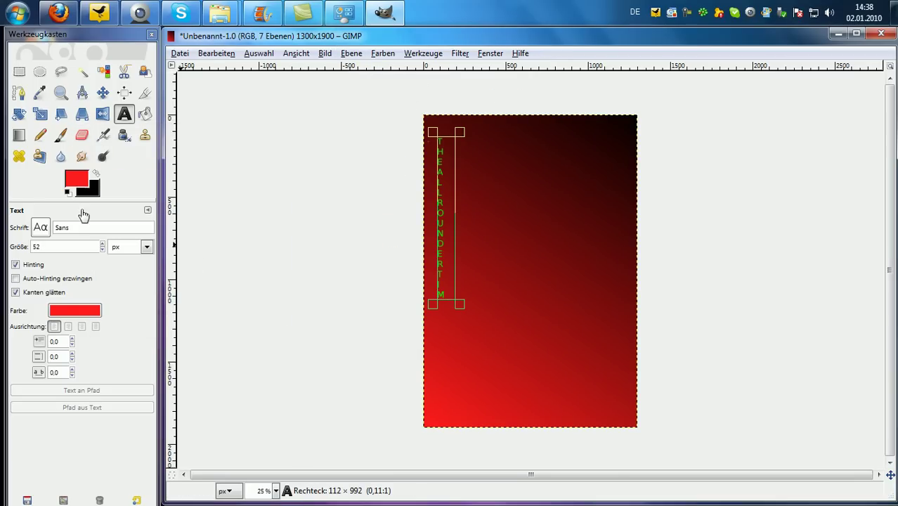
pyautogui.click(60, 135)
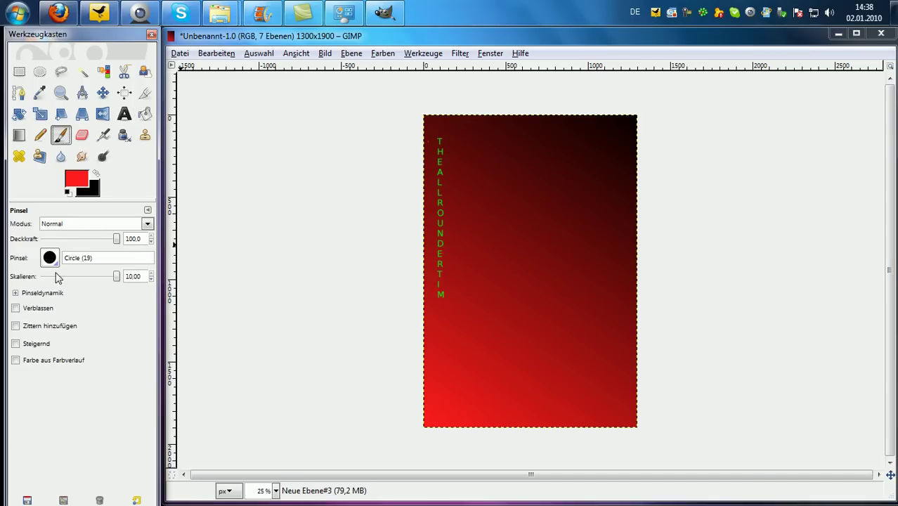
pyautogui.click(79, 179)
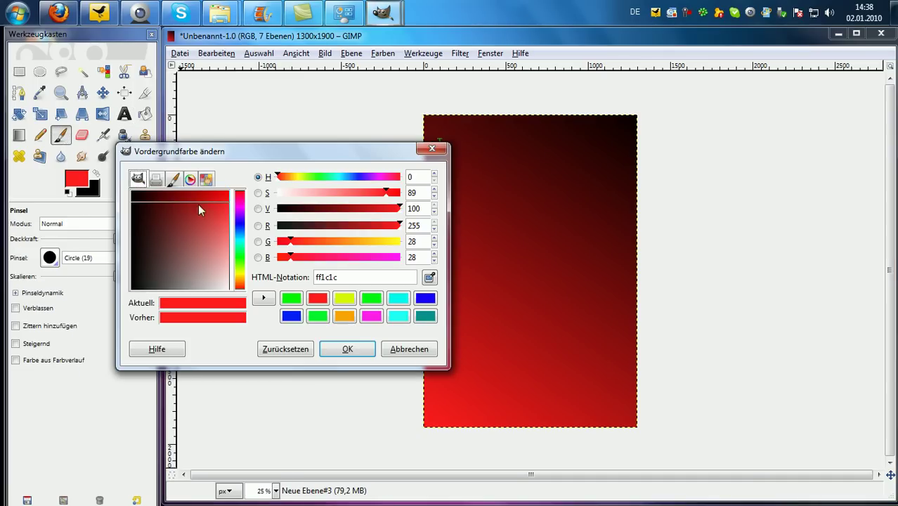
pyautogui.click(241, 223)
pyautogui.click(333, 354)
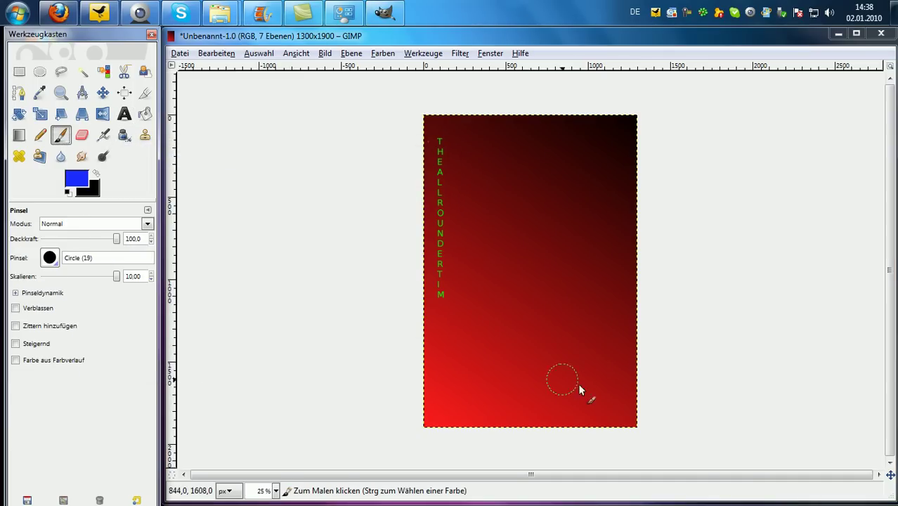
pyautogui.click(611, 403)
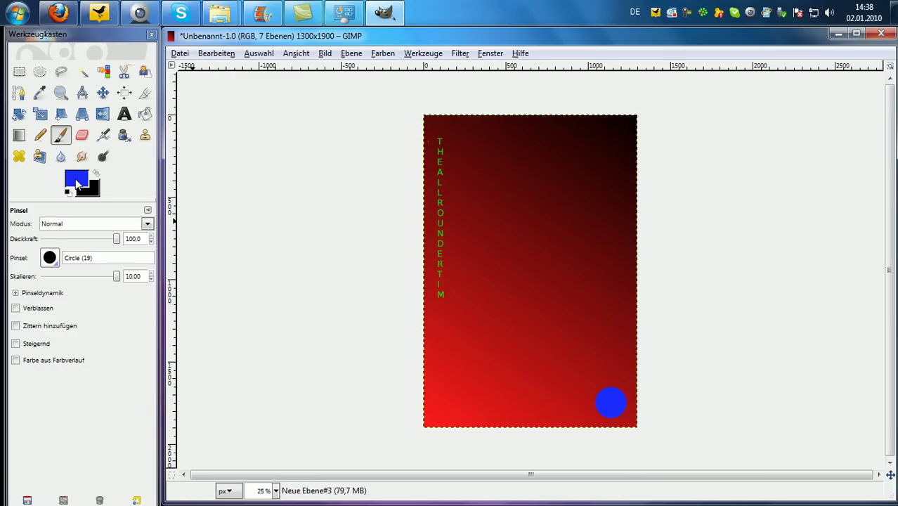
# Paint a green dot on the left edge.
pyautogui.click(78, 180)
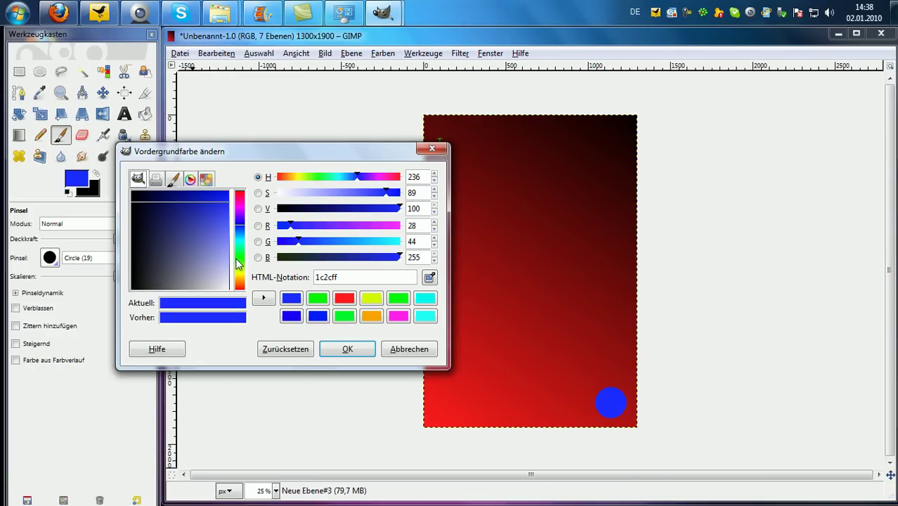
pyautogui.click(239, 266)
pyautogui.click(347, 349)
pyautogui.click(440, 349)
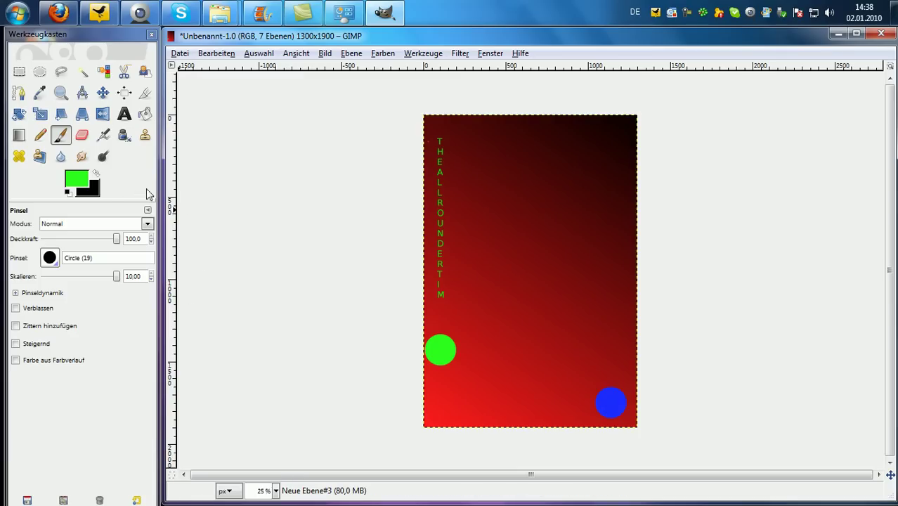
# Smudge the green and blue dots into fuzzy blobs.
pyautogui.click(81, 156)
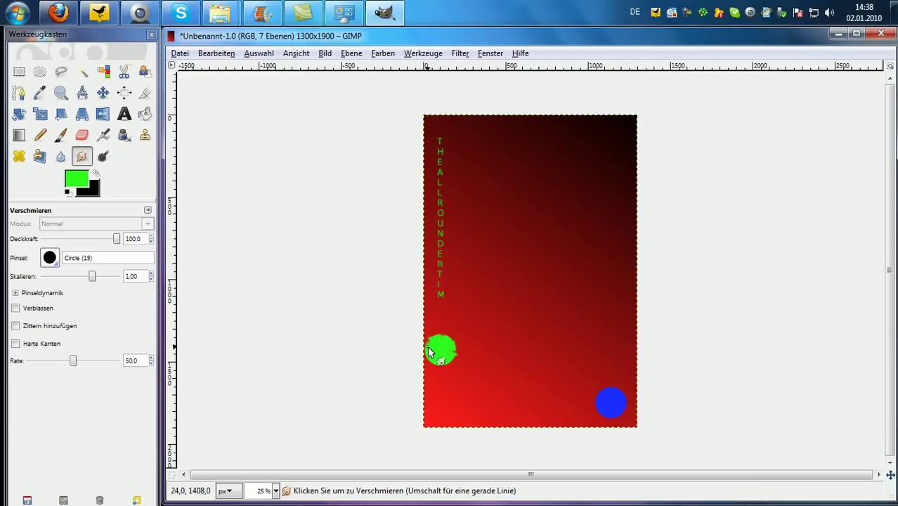
pyautogui.moveTo(431, 361)
pyautogui.mouseDown()
pyautogui.moveTo(448, 356)
pyautogui.moveTo(437, 362)
pyautogui.moveTo(443, 370)
pyautogui.moveTo(429, 350)
pyautogui.moveTo(463, 347)
pyautogui.moveTo(455, 351)
pyautogui.mouseUp()
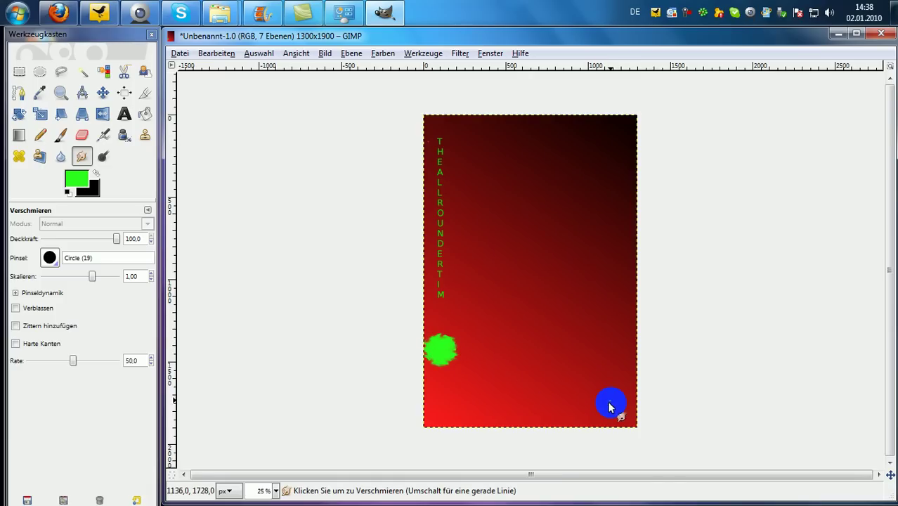
pyautogui.moveTo(593, 402)
pyautogui.mouseDown()
pyautogui.moveTo(611, 401)
pyautogui.moveTo(611, 386)
pyautogui.mouseUp()
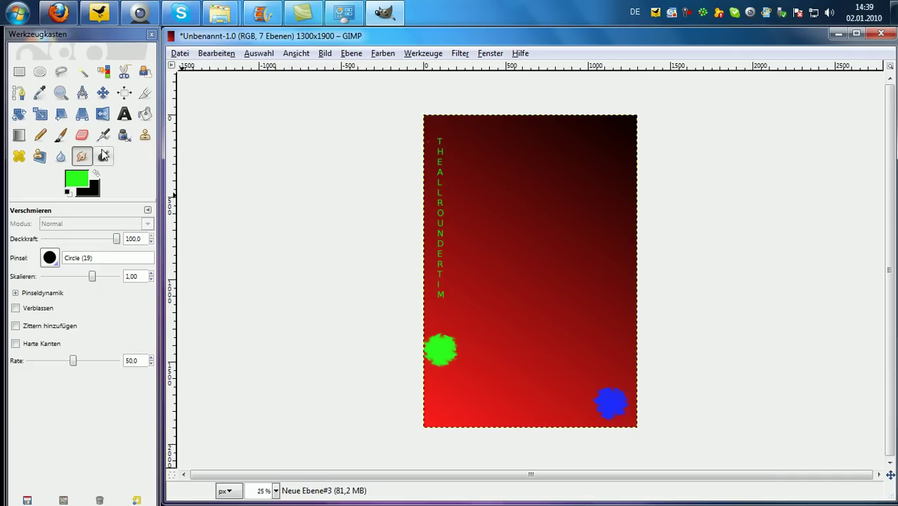
# Lighten spots across the blue blob with Dodge/Burn, then close the Skype window.
pyautogui.click(102, 156)
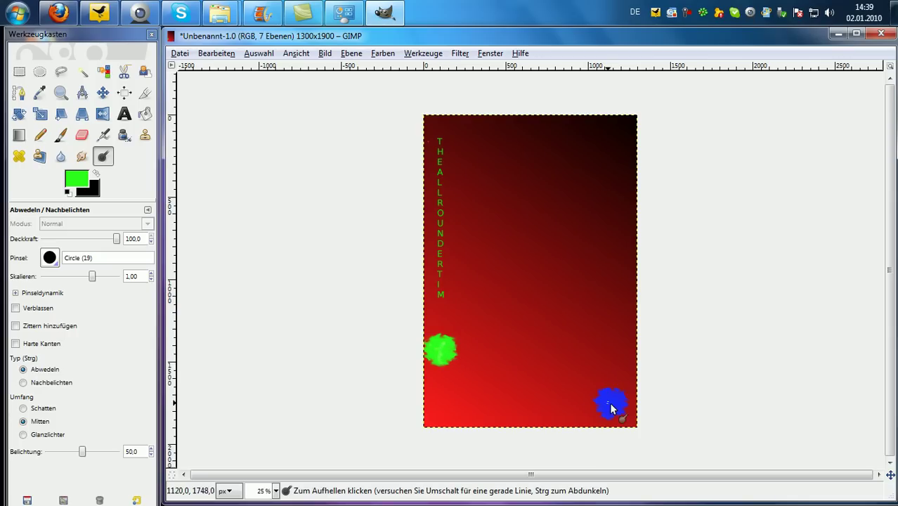
pyautogui.moveTo(622, 412)
pyautogui.mouseDown()
pyautogui.moveTo(609, 401)
pyautogui.moveTo(622, 414)
pyautogui.mouseUp()
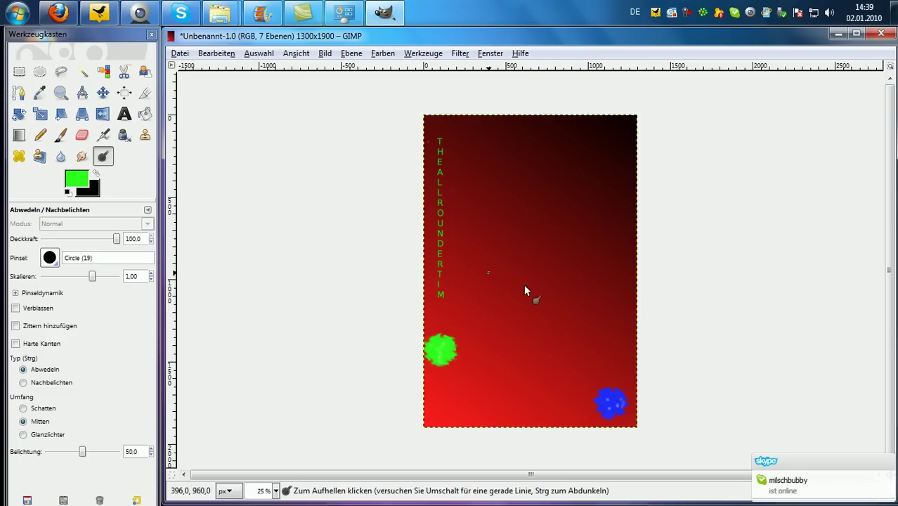
pyautogui.click(888, 466)
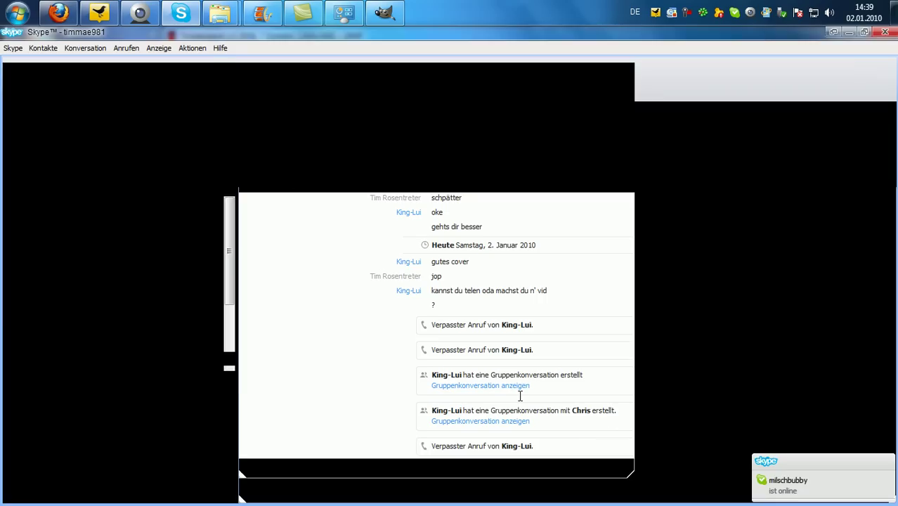
pyautogui.click(884, 31)
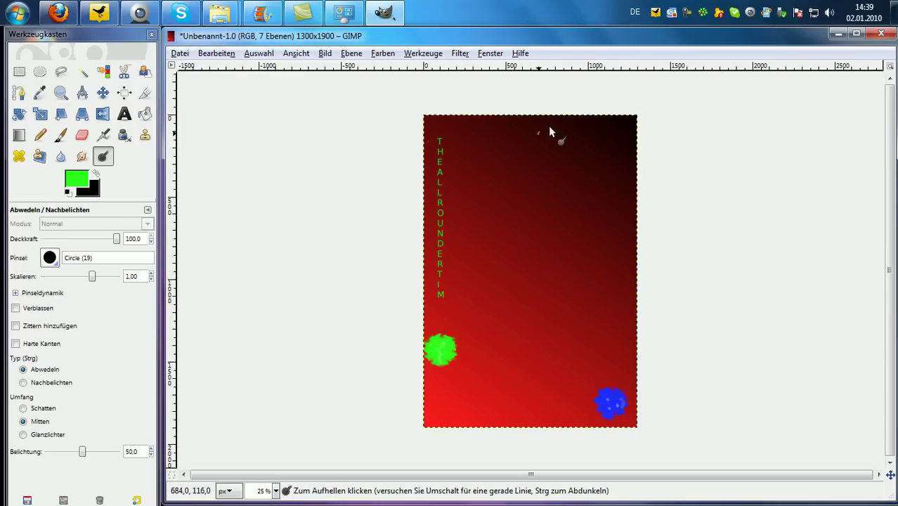
# On a new layer, add a 20 px text box reading 'ghgnbnbnbn' near the top.
pyautogui.click(351, 52)
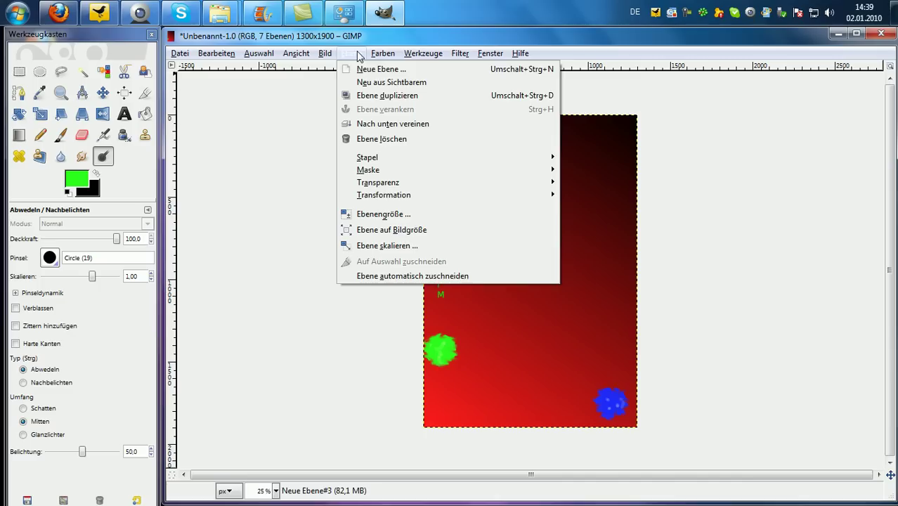
pyautogui.click(360, 67)
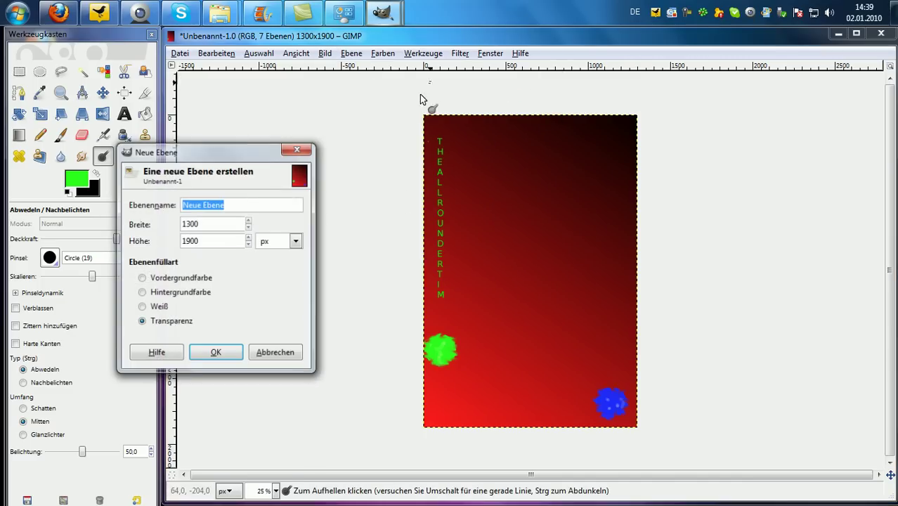
pyautogui.click(225, 355)
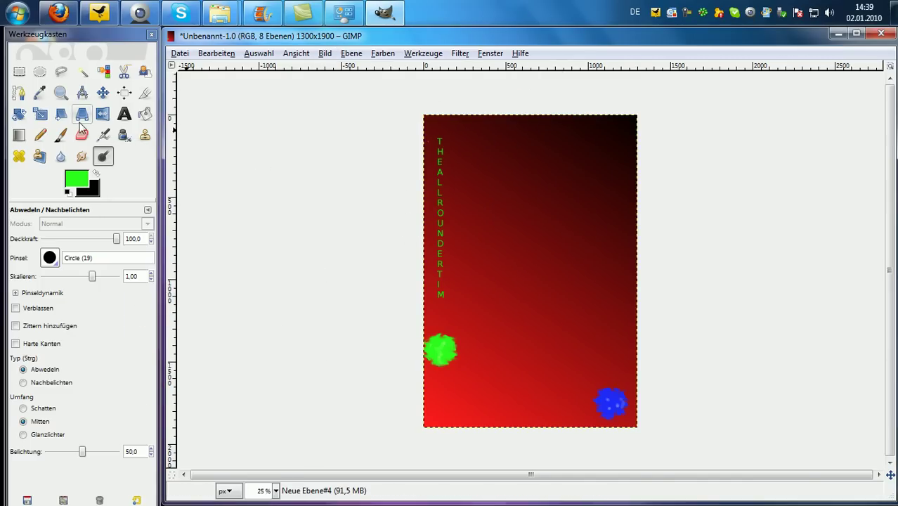
pyautogui.click(124, 114)
pyautogui.moveTo(537, 125); pyautogui.dragTo(604, 143)
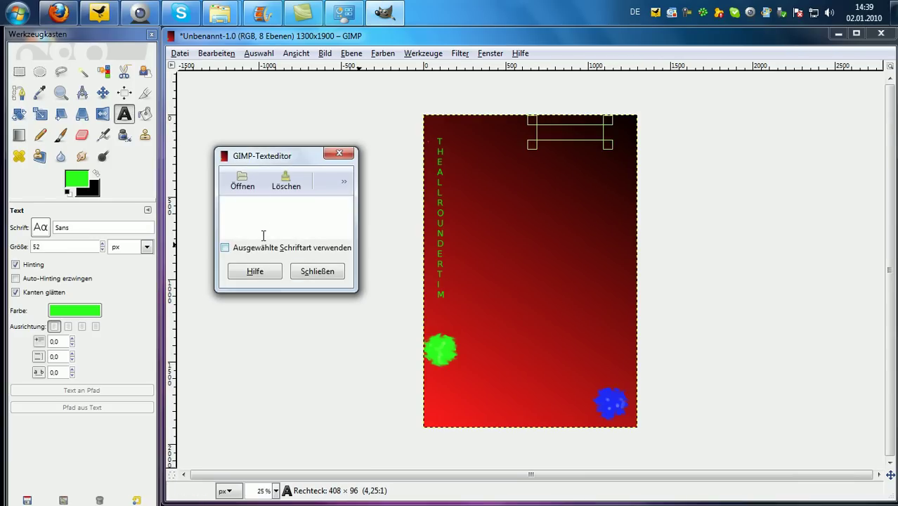
pyautogui.write('o')
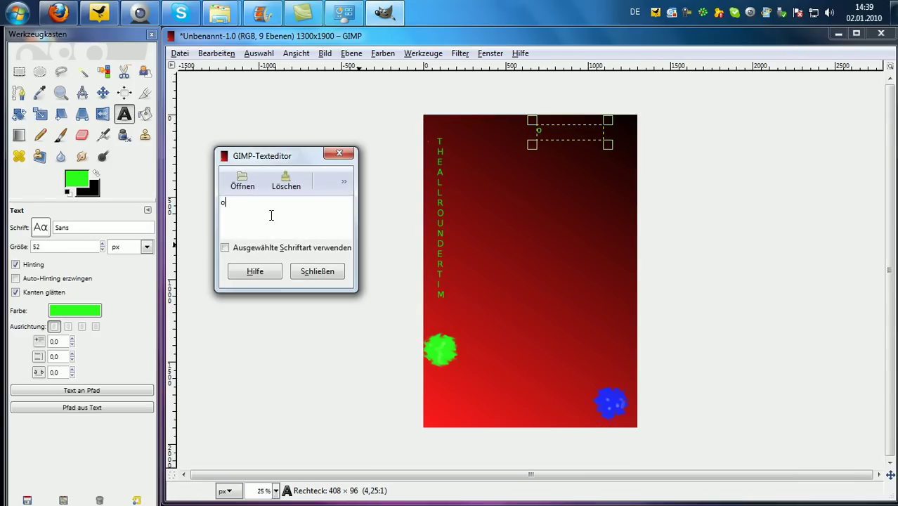
pyautogui.click(102, 250)
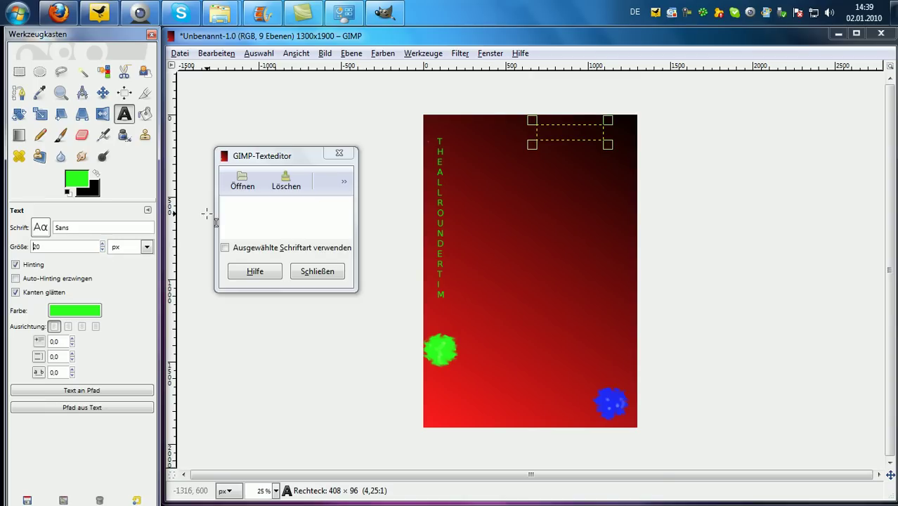
pyautogui.click(258, 215)
pyautogui.write('bnbnbn')
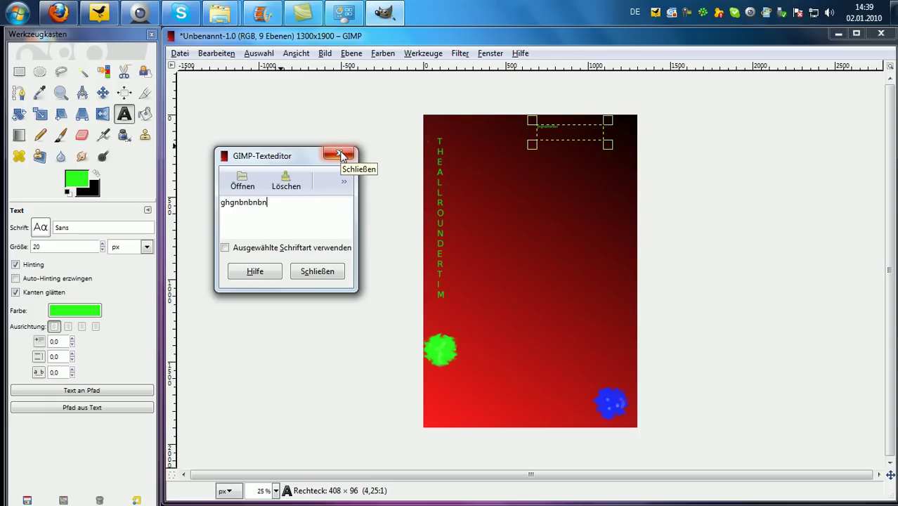
# Shrink the text box and nudge it into place at the top centre.
pyautogui.click(341, 154)
pyautogui.click(568, 133)
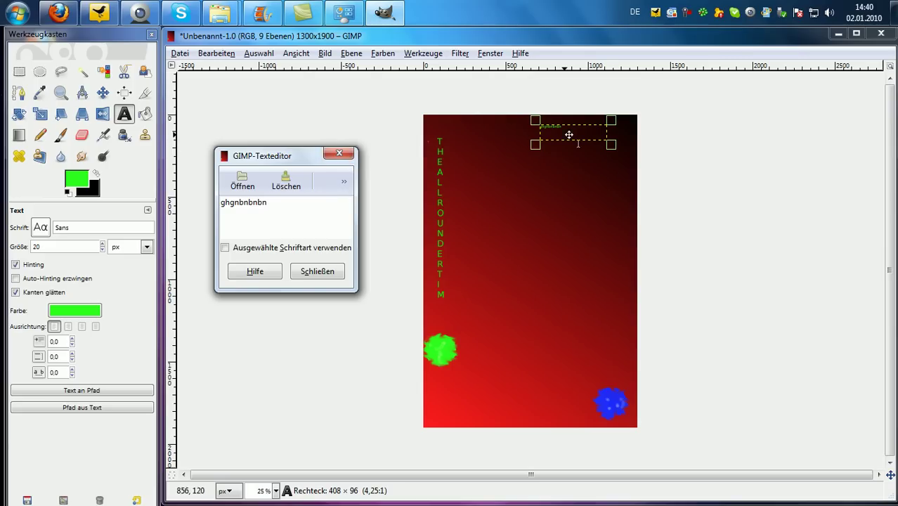
pyautogui.moveTo(619, 152)
pyautogui.mouseDown()
pyautogui.moveTo(586, 143)
pyautogui.moveTo(584, 126)
pyautogui.mouseUp()
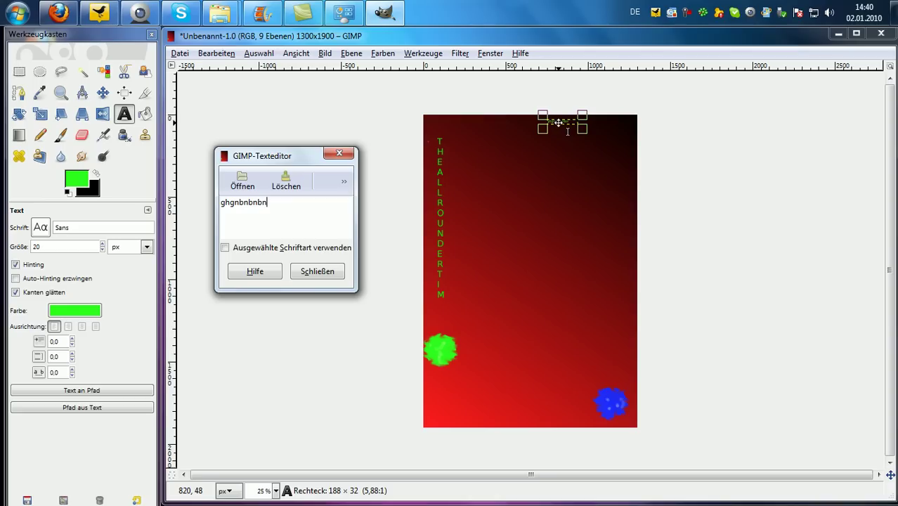
pyautogui.moveTo(558, 123); pyautogui.dragTo(558, 125)
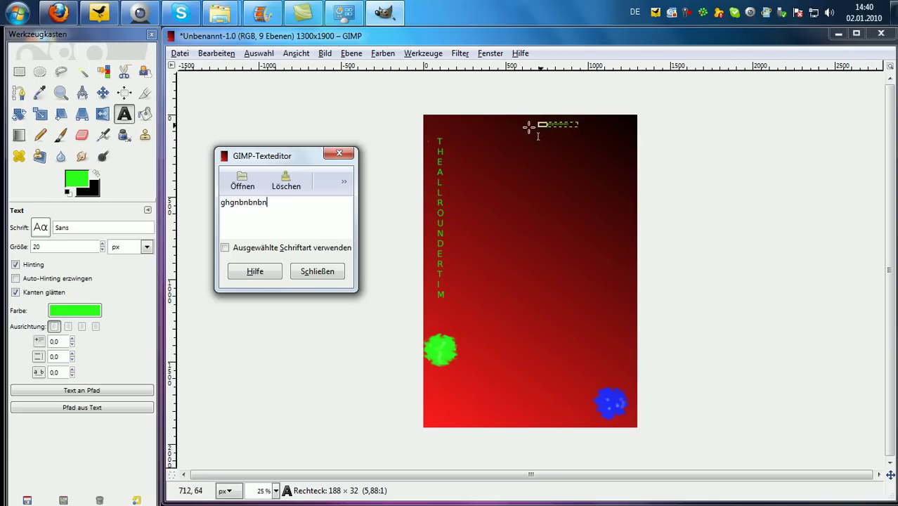
pyautogui.click(340, 153)
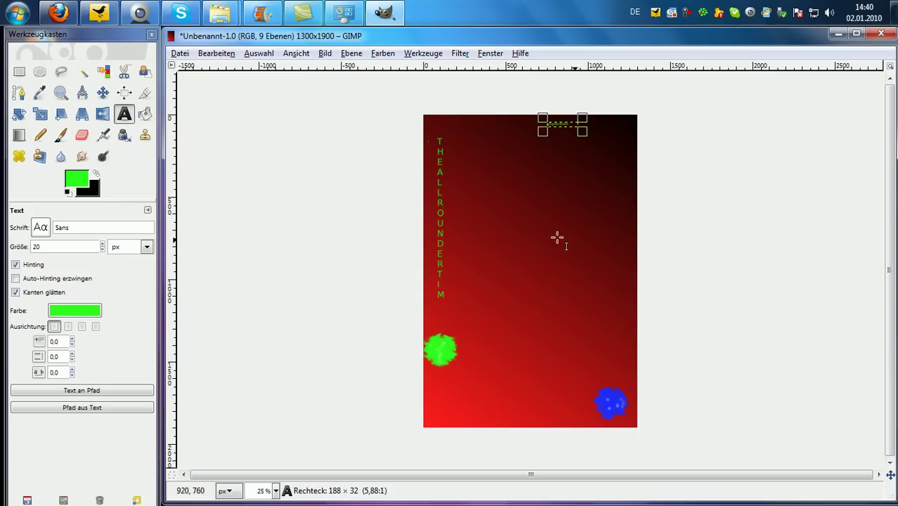
# Add a green '=)' text at 90 px near the poster's right edge, halfway down.
pyautogui.moveTo(554, 236); pyautogui.dragTo(586, 257)
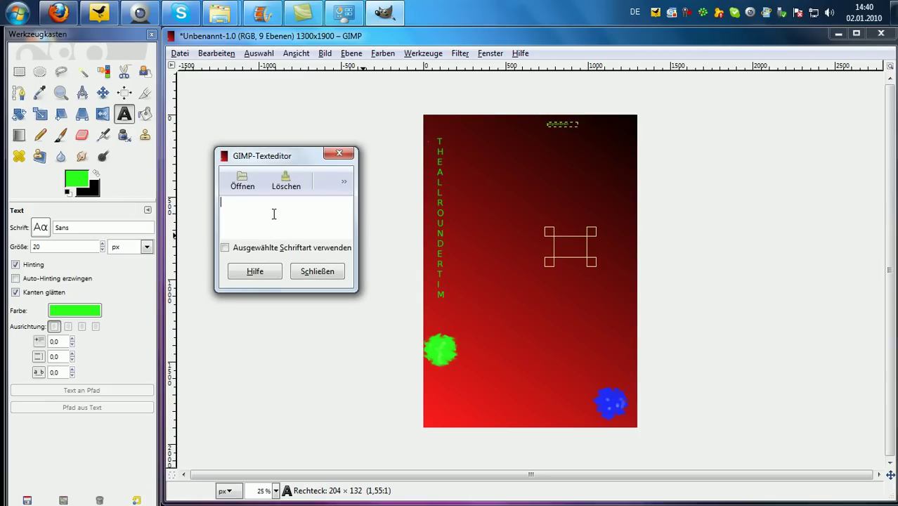
pyautogui.write('=)')
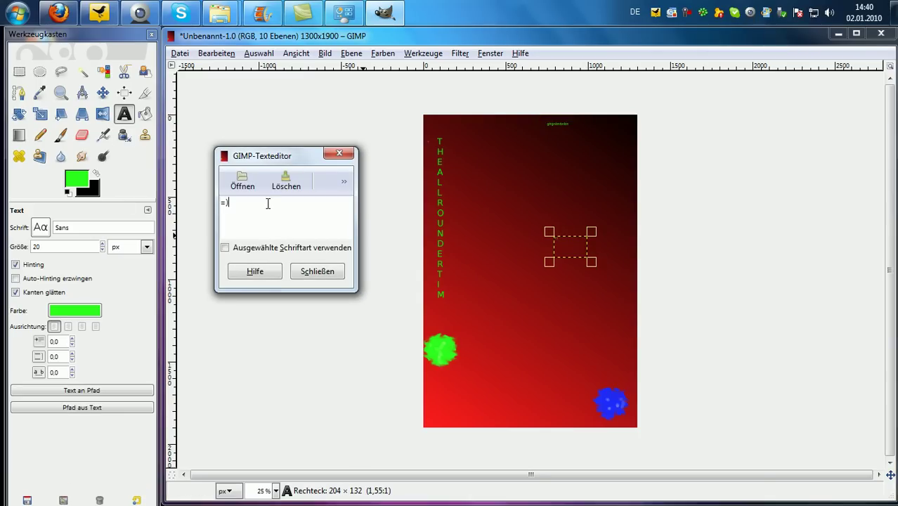
pyautogui.click(337, 154)
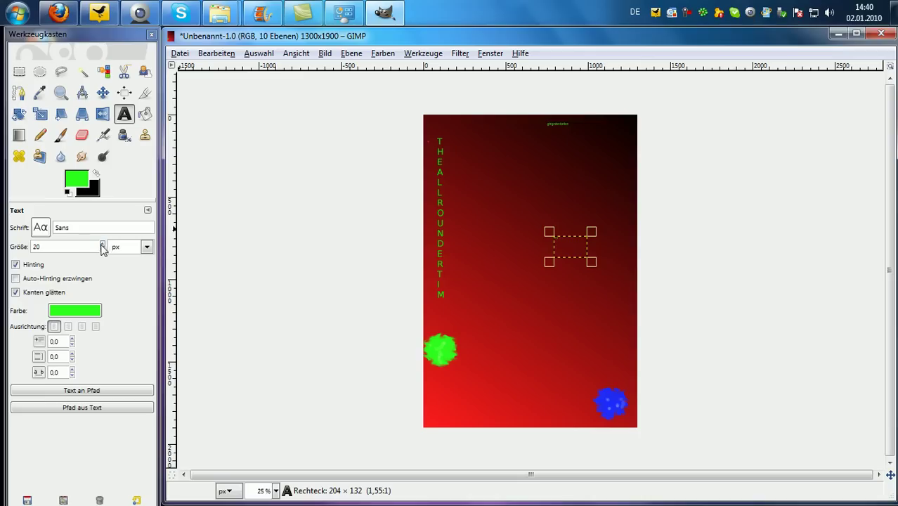
pyautogui.click(102, 243)
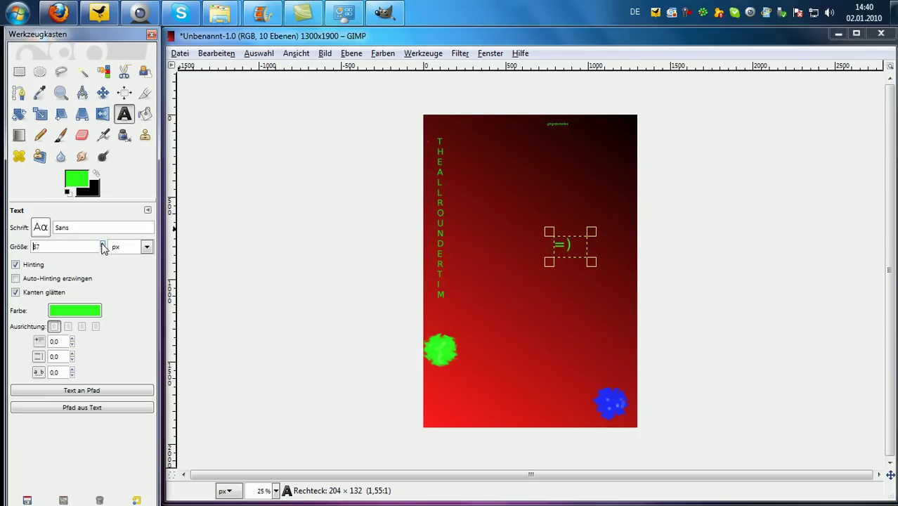
pyautogui.moveTo(576, 246)
pyautogui.mouseDown()
pyautogui.moveTo(603, 261)
pyautogui.moveTo(605, 288)
pyautogui.mouseUp()
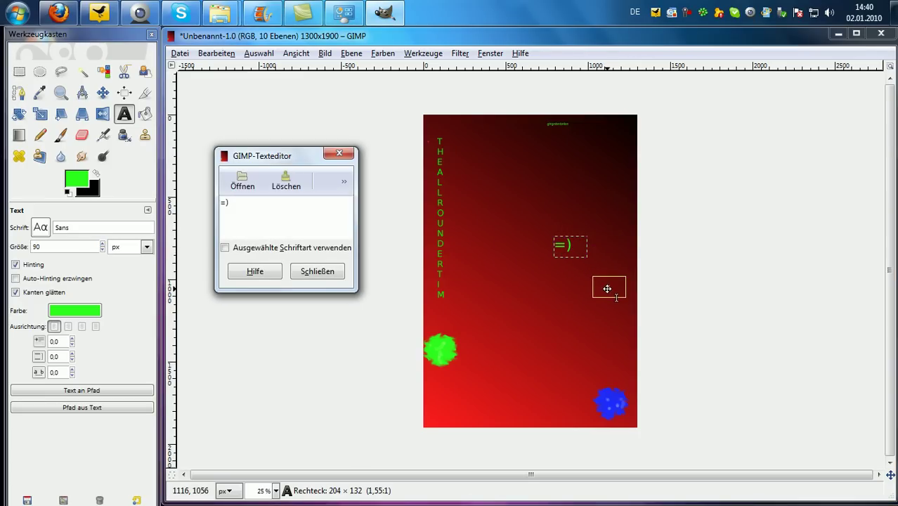
pyautogui.click(338, 155)
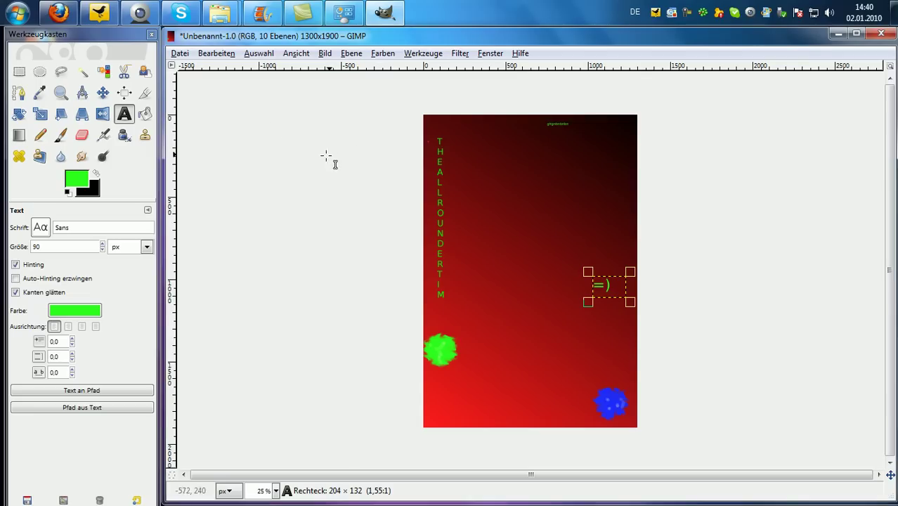
pyautogui.click(181, 54)
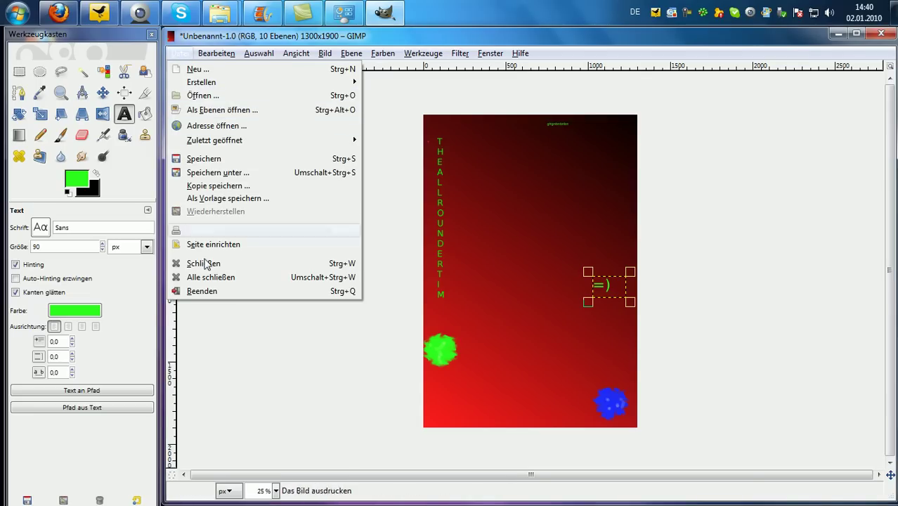
# Name the file Unbenannt.jpg and choose drive D: as the save location.
pyautogui.click(204, 171)
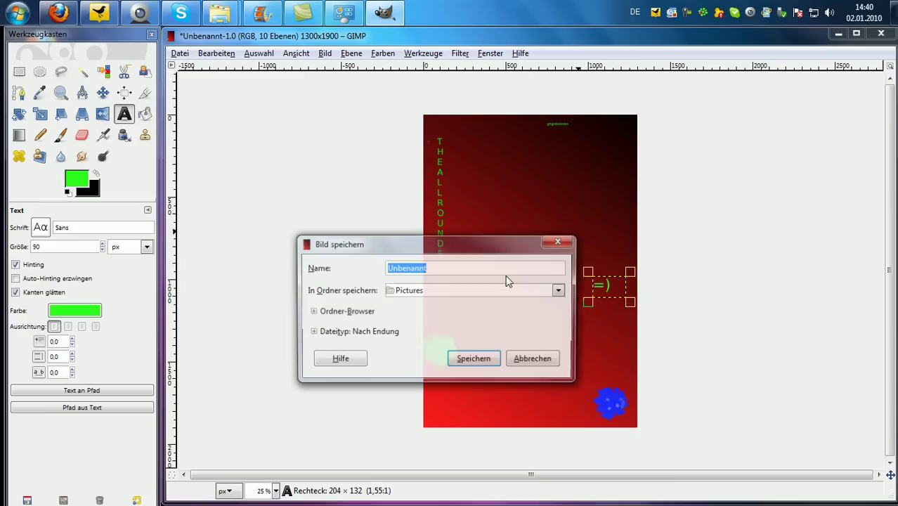
pyautogui.click(439, 270)
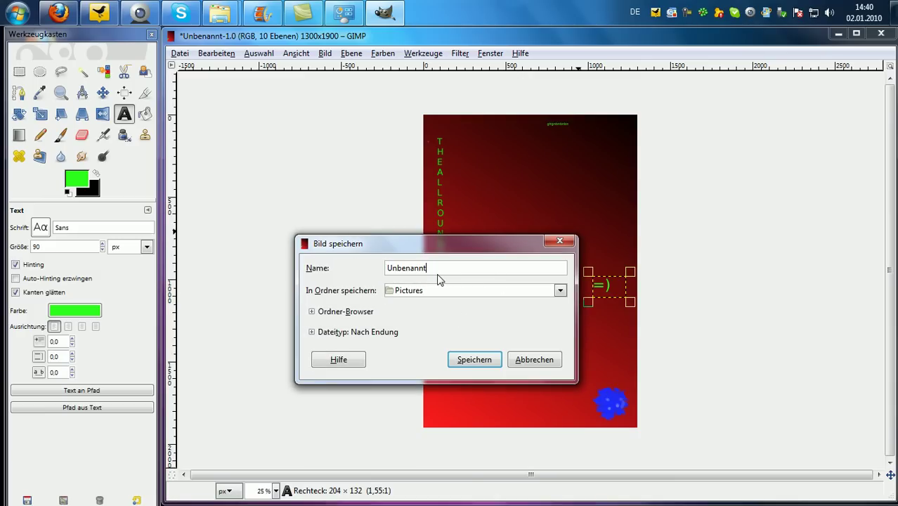
pyautogui.write('.jpg')
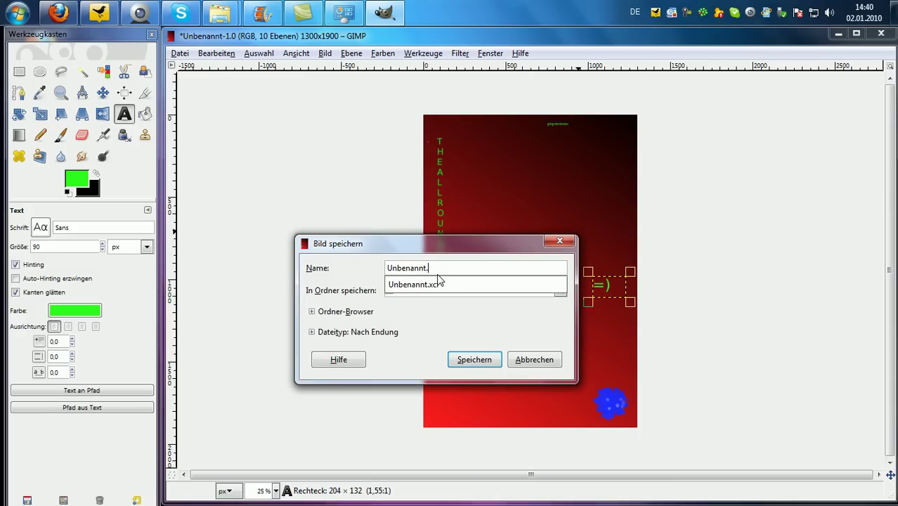
pyautogui.click(464, 366)
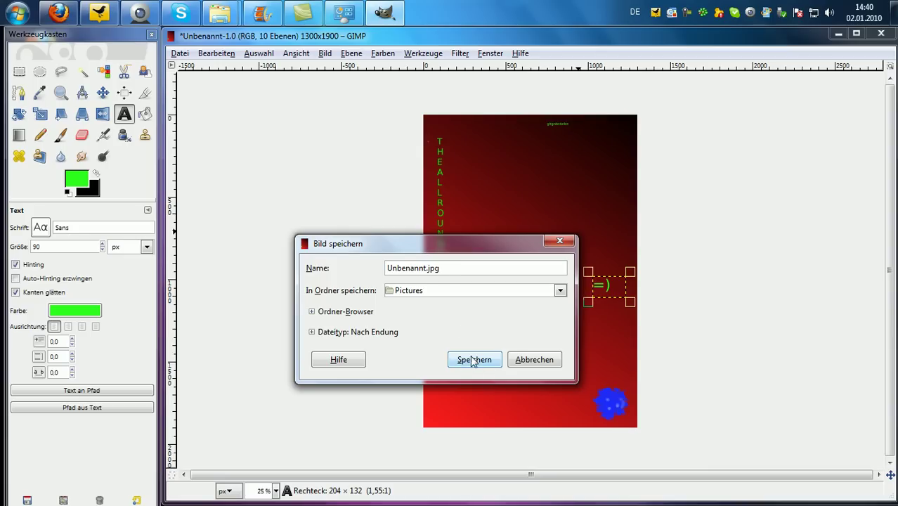
pyautogui.click(436, 291)
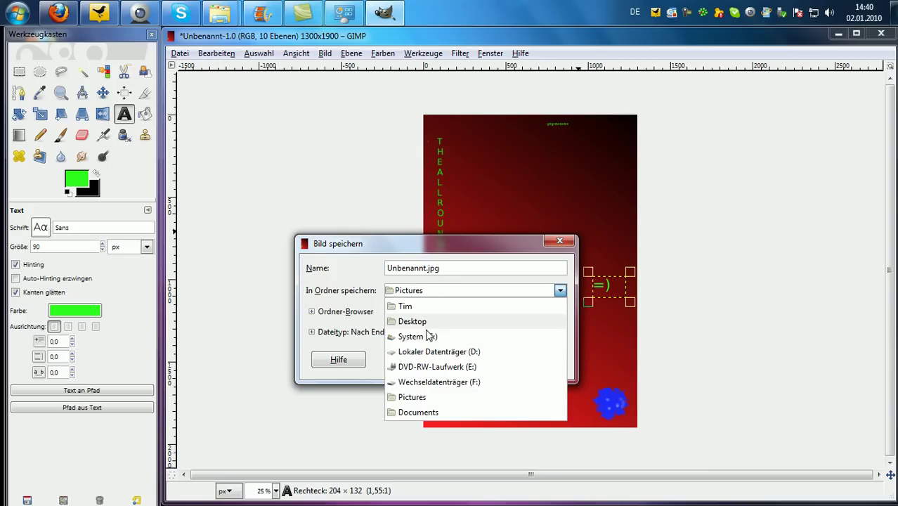
pyautogui.click(429, 349)
# Export the JPEG at quality 89, then minimize the image window.
pyautogui.click(469, 364)
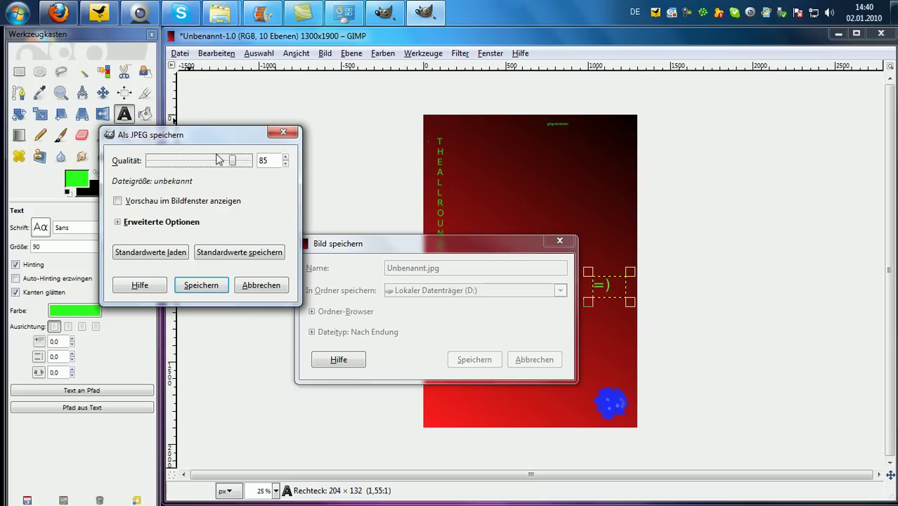
pyautogui.moveTo(235, 161); pyautogui.dragTo(238, 161)
pyautogui.click(201, 284)
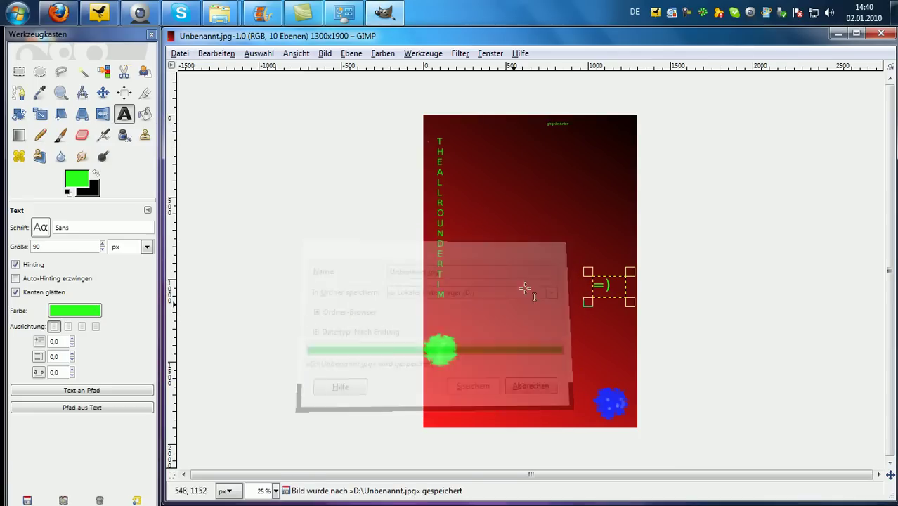
pyautogui.click(835, 35)
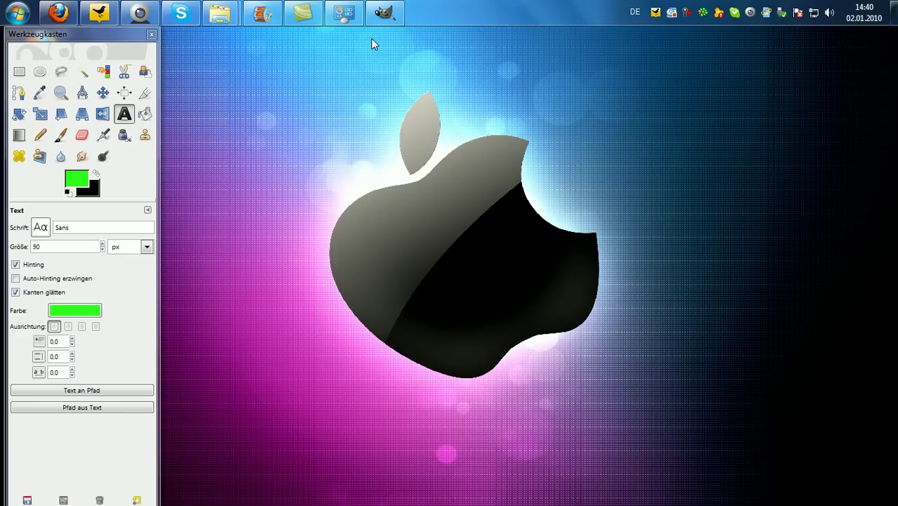
# Return to YouTube and open your channel's backgrounds and colours settings.
pyautogui.click(150, 35)
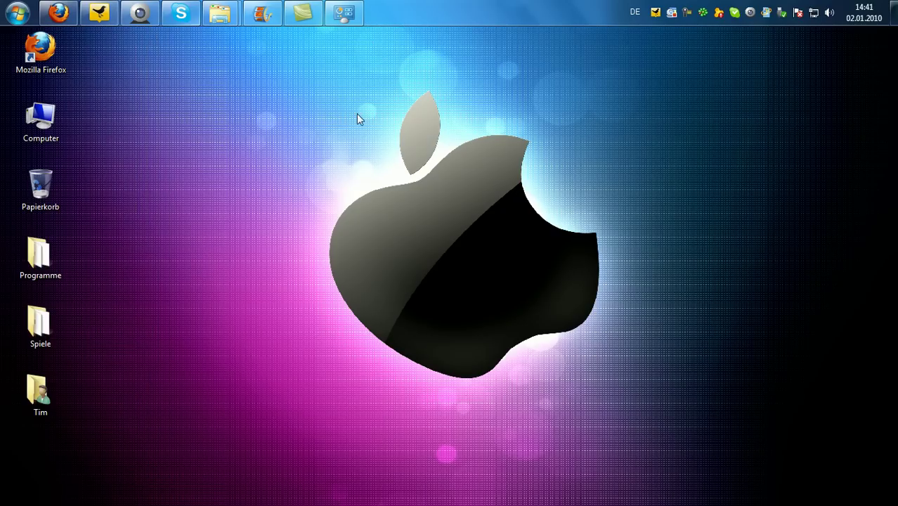
pyautogui.click(59, 13)
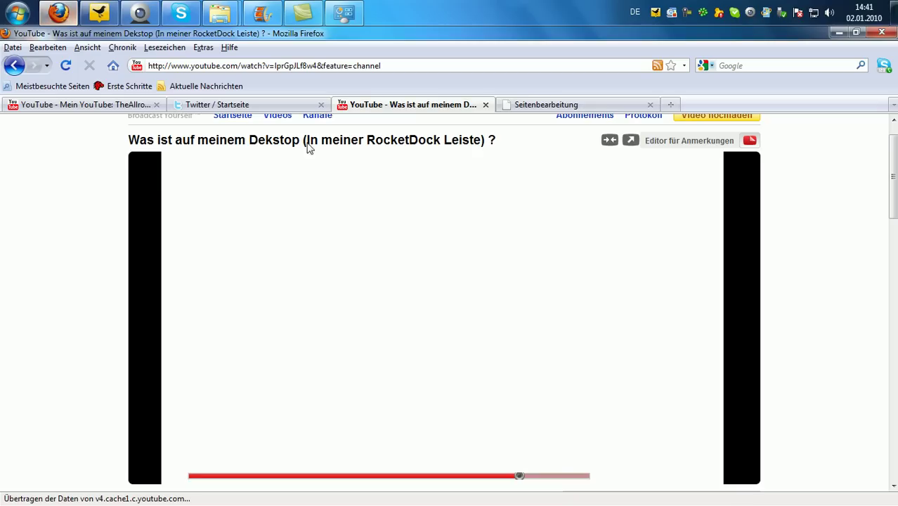
pyautogui.middleClick(44, 255)
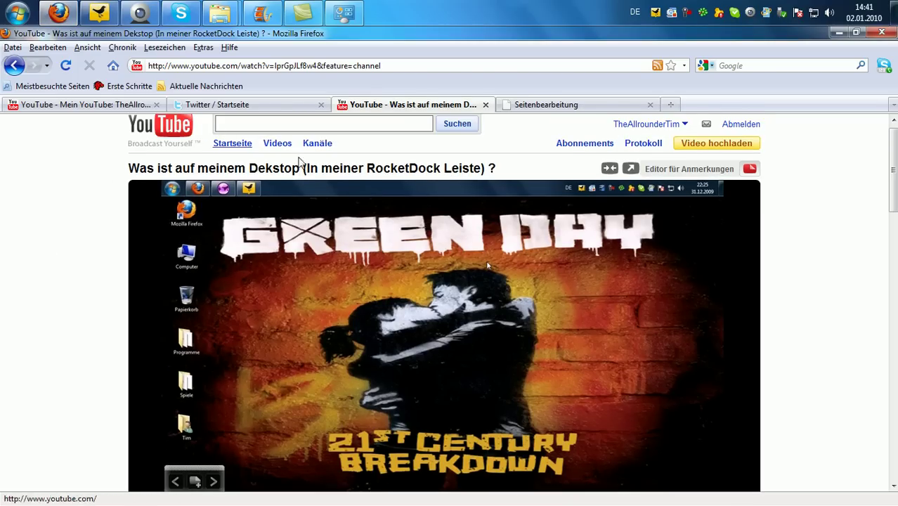
pyautogui.click(684, 133)
pyautogui.click(638, 134)
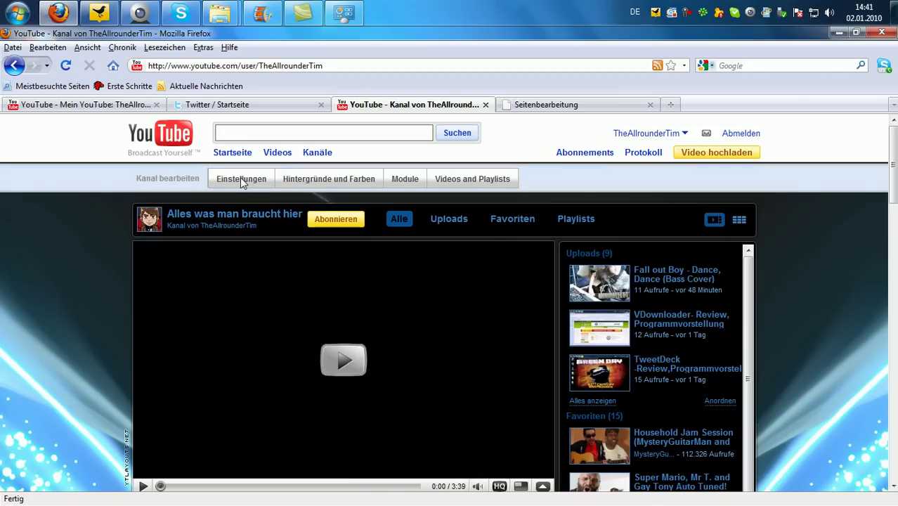
pyautogui.click(239, 182)
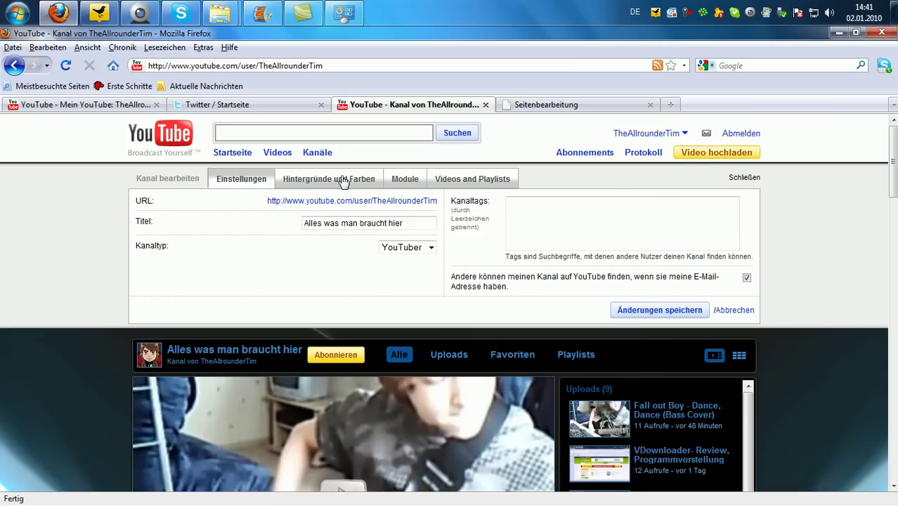
pyautogui.click(343, 181)
# Replace the channel background image with Unbenannt.jpg.
pyautogui.click(341, 345)
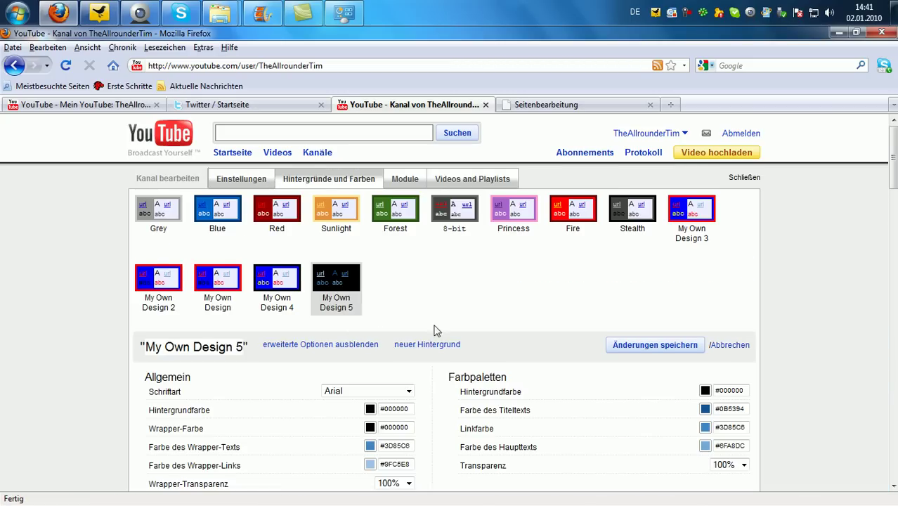
pyautogui.scroll(-3, 433, 333)
pyautogui.click(262, 388)
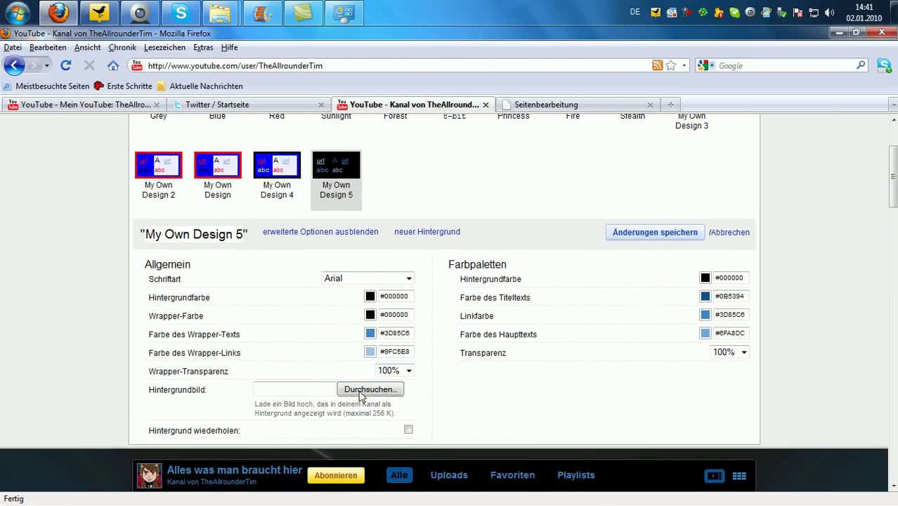
pyautogui.click(368, 390)
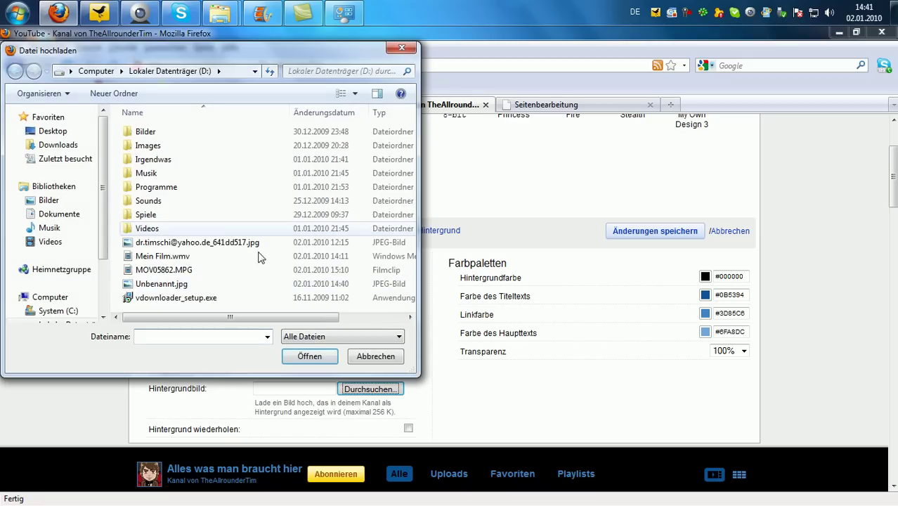
pyautogui.doubleClick(169, 283)
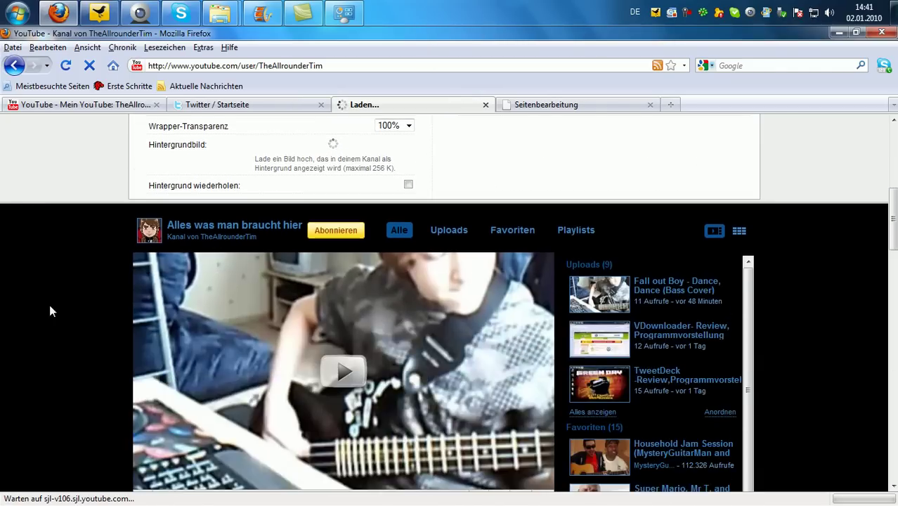
pyautogui.scroll(-3, 63, 297)
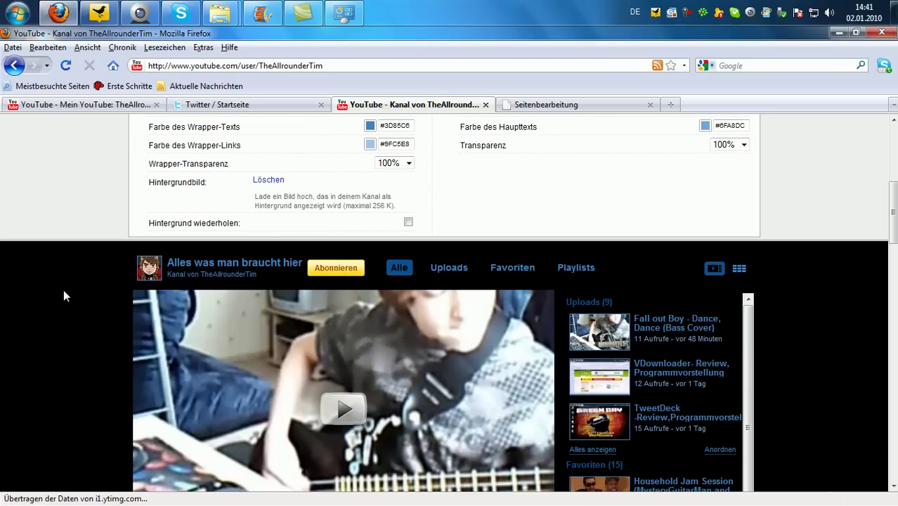
pyautogui.scroll(-1, 63, 295)
pyautogui.scroll(-1, 66, 302)
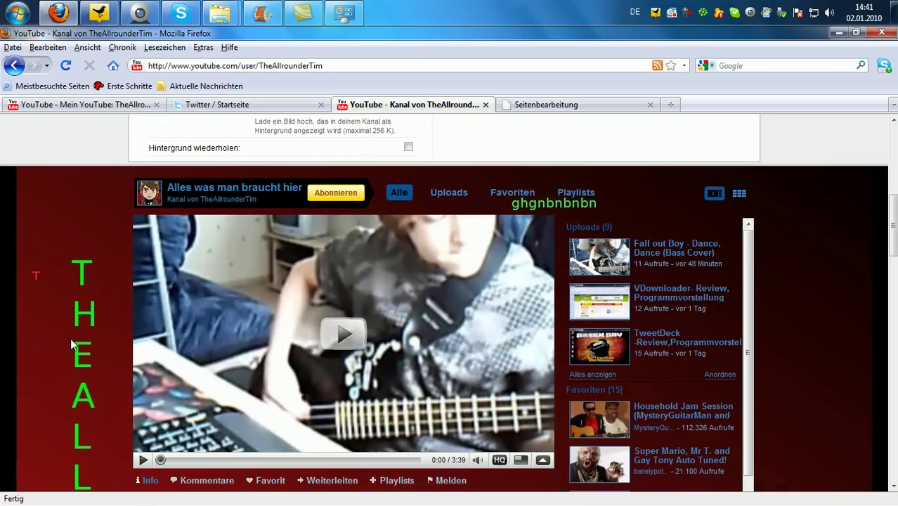
pyautogui.scroll(-4, 866, 317)
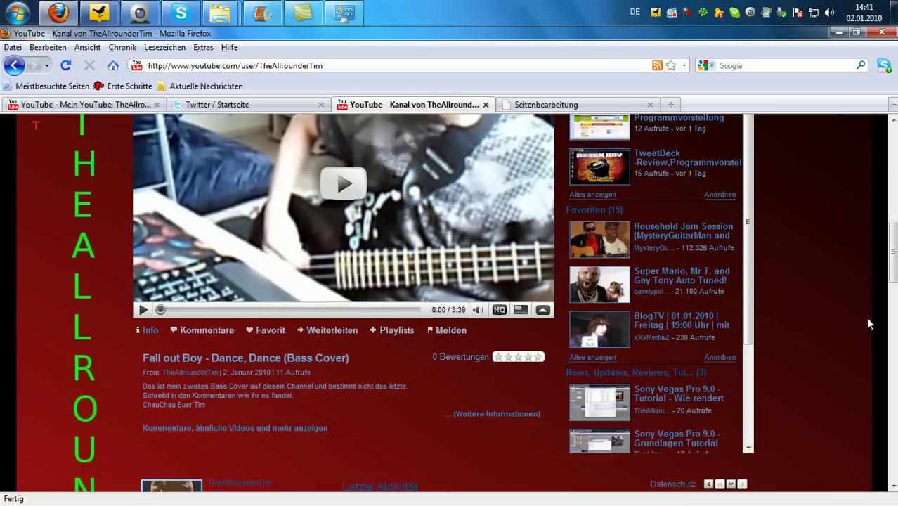
pyautogui.scroll(-5, 728, 335)
pyautogui.scroll(-7, 422, 346)
pyautogui.scroll(-5, 394, 341)
pyautogui.scroll(-3, 355, 337)
pyautogui.scroll(-4, 358, 341)
pyautogui.scroll(-5, 362, 344)
pyautogui.scroll(5, 310, 327)
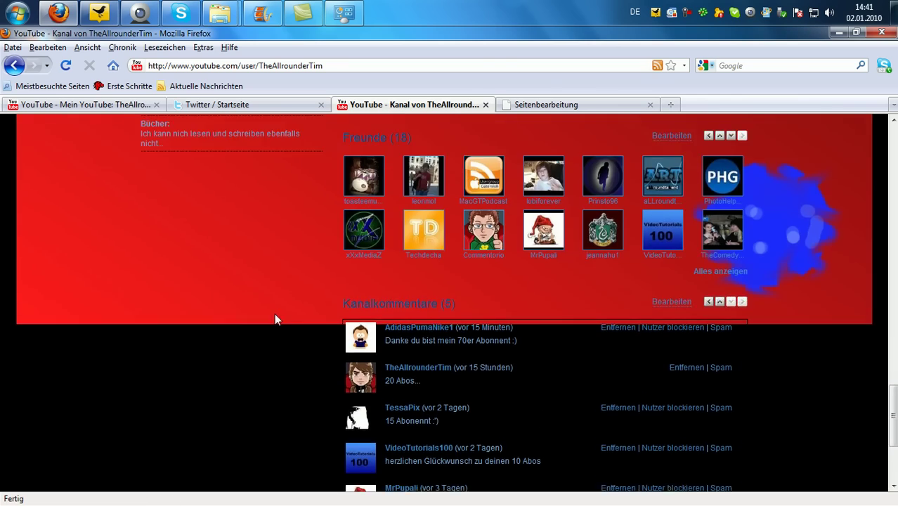
pyautogui.scroll(2, 211, 330)
pyautogui.middleClick(110, 355)
pyautogui.middleClick(93, 430)
pyautogui.middleClick(79, 462)
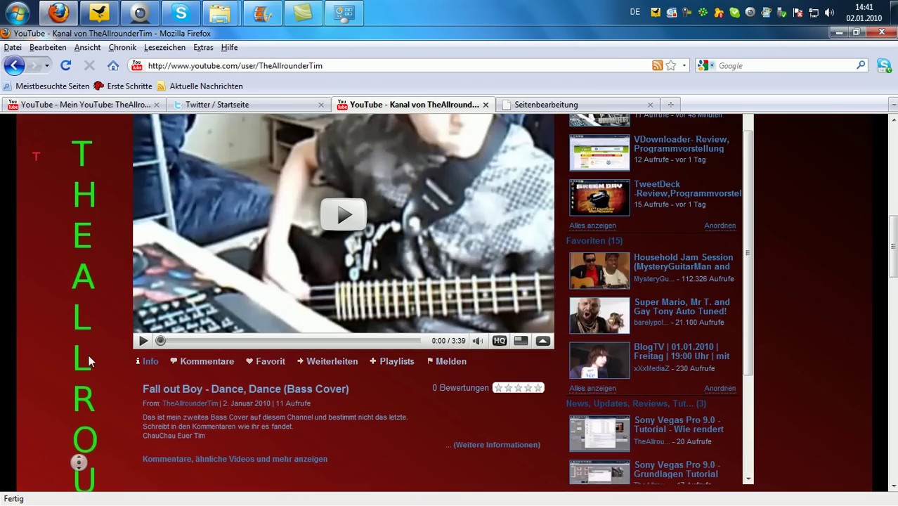
pyautogui.middleClick(33, 426)
pyautogui.scroll(-2, 18, 416)
pyautogui.middleClick(77, 414)
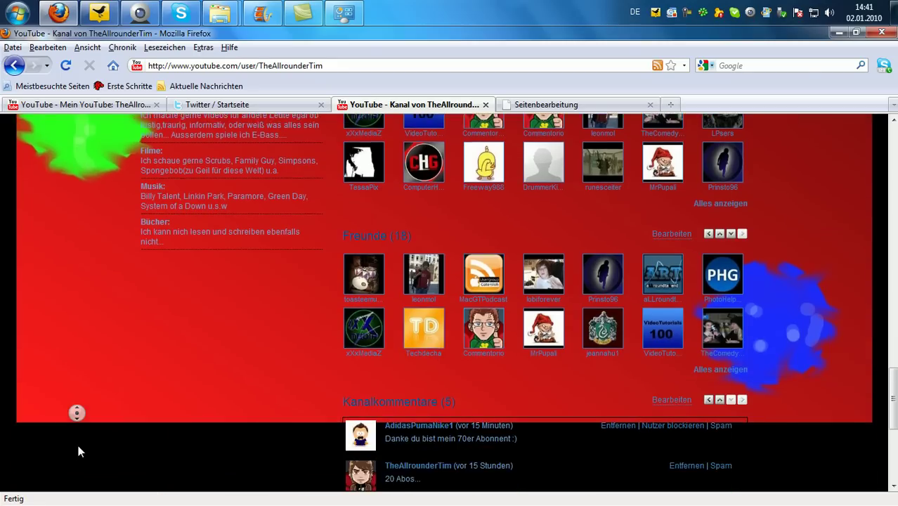
pyautogui.middleClick(39, 382)
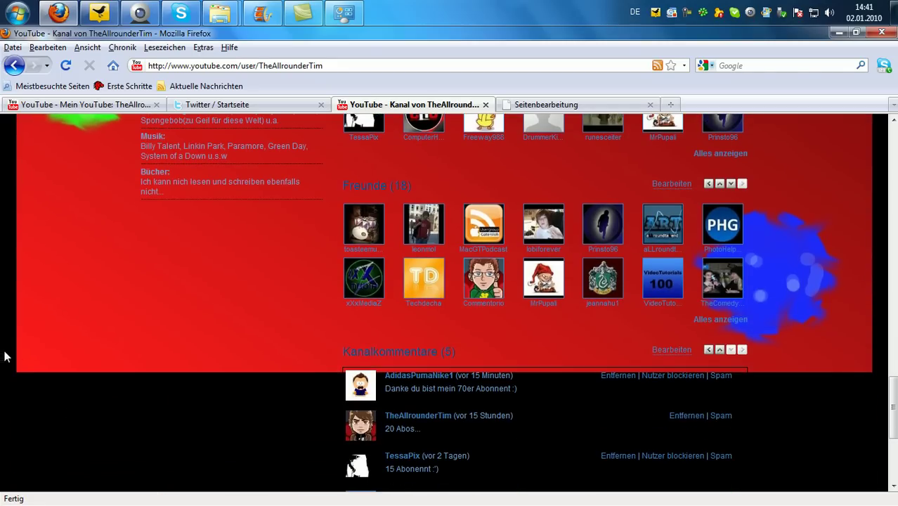
pyautogui.scroll(-4, 243, 407)
pyautogui.scroll(-2, 246, 412)
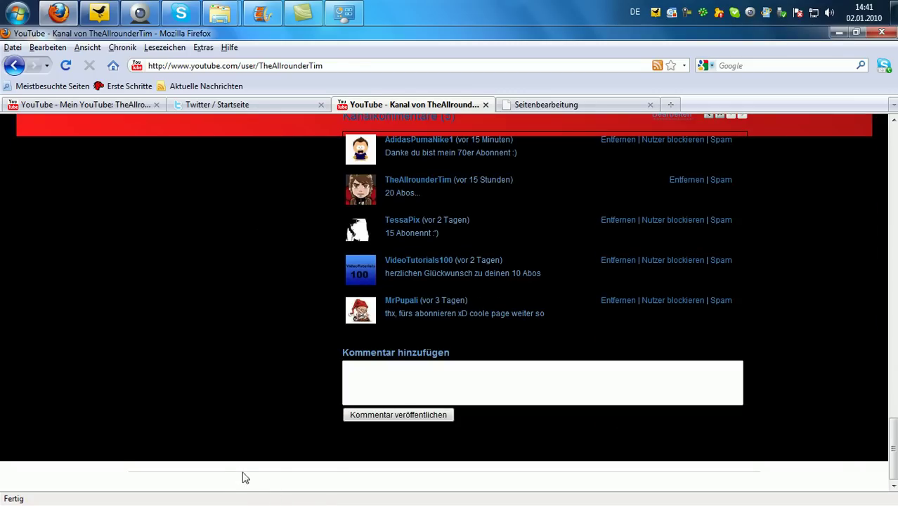
pyautogui.middleClick(227, 461)
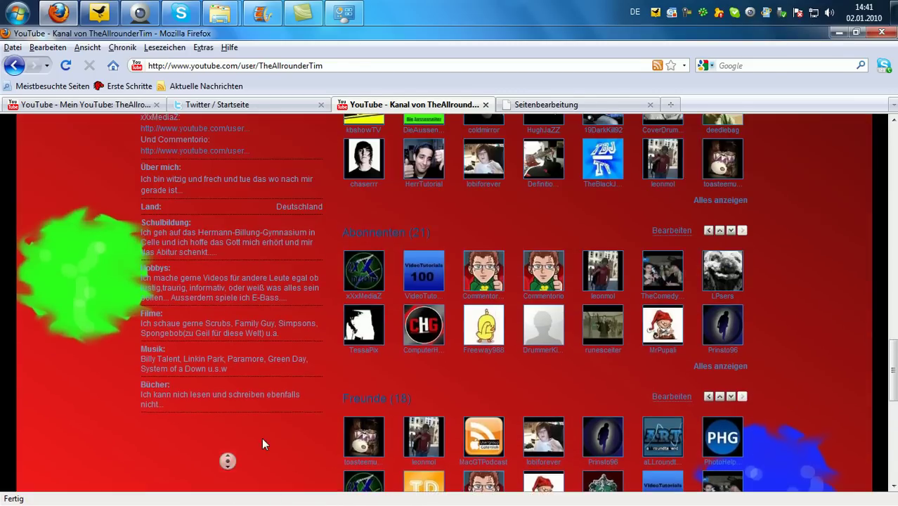
pyautogui.click(262, 439)
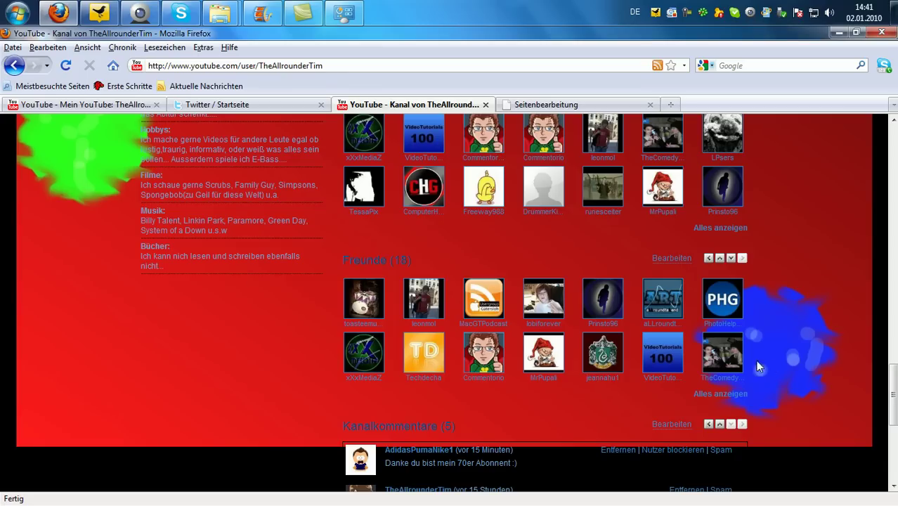
pyautogui.scroll(3, 211, 281)
pyautogui.scroll(3, 43, 237)
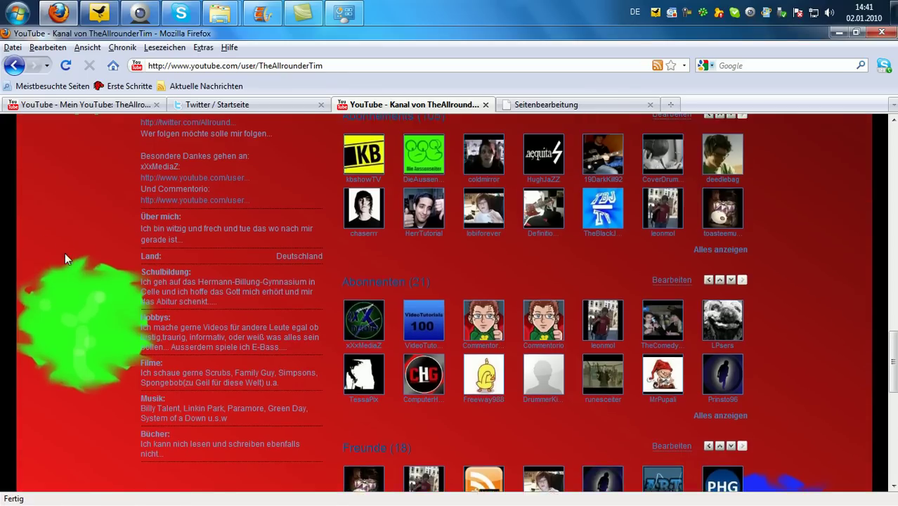
pyautogui.scroll(4, 73, 232)
pyautogui.scroll(3, 73, 232)
pyautogui.scroll(4, 72, 225)
pyautogui.scroll(3, 48, 169)
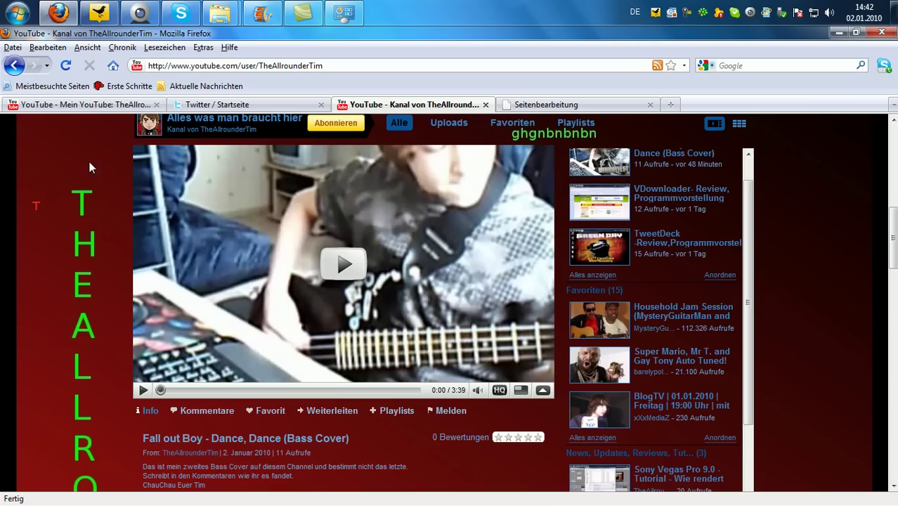
pyautogui.scroll(-5, 87, 168)
pyautogui.scroll(-5, 106, 296)
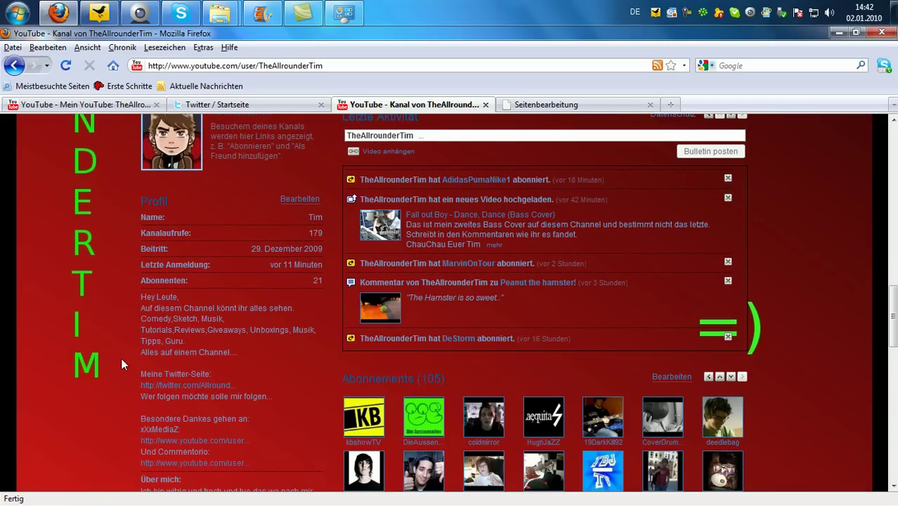
pyautogui.scroll(1, 121, 358)
pyautogui.scroll(2, 124, 349)
pyautogui.scroll(3, 327, 231)
pyautogui.scroll(1, 641, 222)
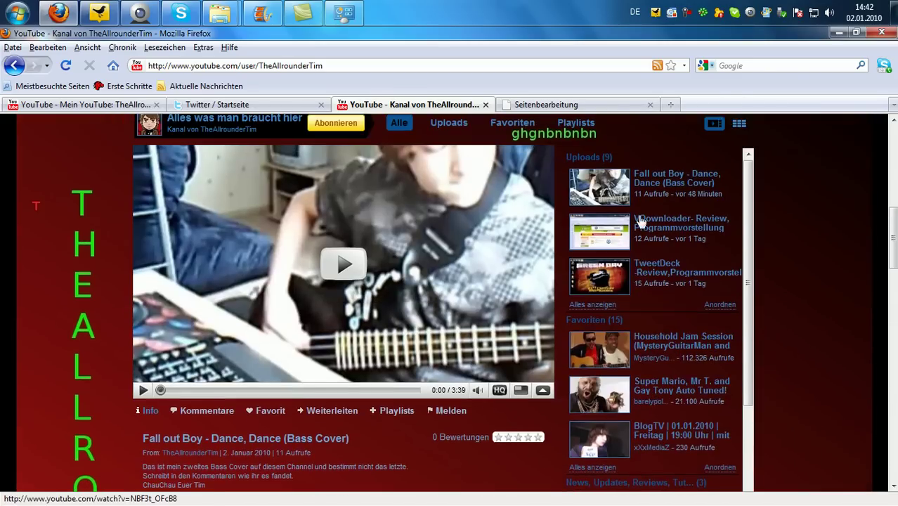
pyautogui.scroll(3, 529, 250)
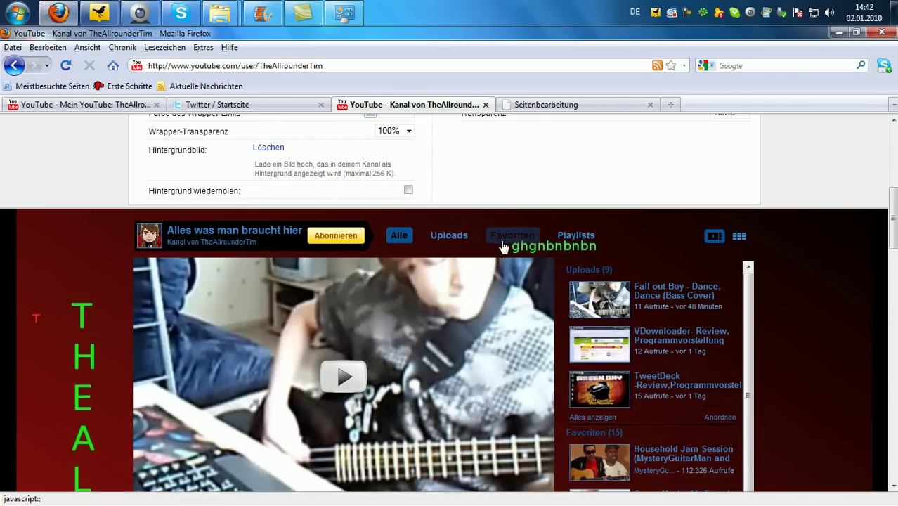
pyautogui.moveTo(510, 246); pyautogui.dragTo(603, 240)
pyautogui.click(562, 248)
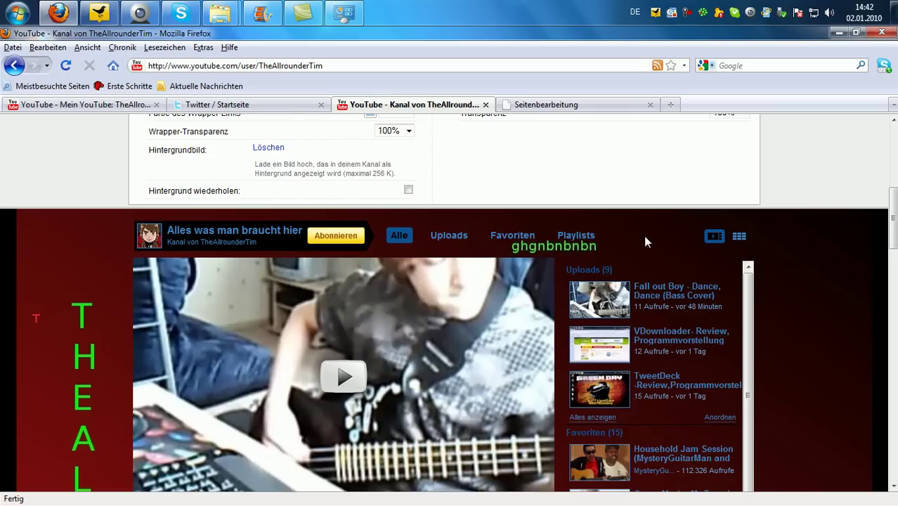
pyautogui.scroll(-3, 644, 234)
pyautogui.scroll(-7, 820, 238)
pyautogui.scroll(-7, 823, 257)
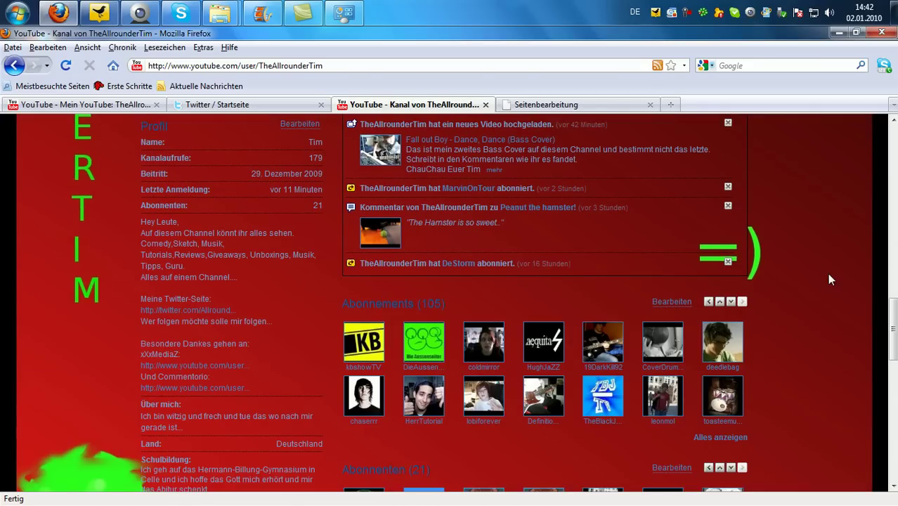
pyautogui.scroll(-6, 795, 246)
pyautogui.scroll(-7, 781, 251)
pyautogui.scroll(2, 303, 306)
pyautogui.scroll(10, 163, 316)
pyautogui.scroll(5, 211, 319)
pyautogui.scroll(-3, 294, 322)
# Remove the uploaded background image and discard the unsaved design changes.
pyautogui.scroll(-1, 295, 322)
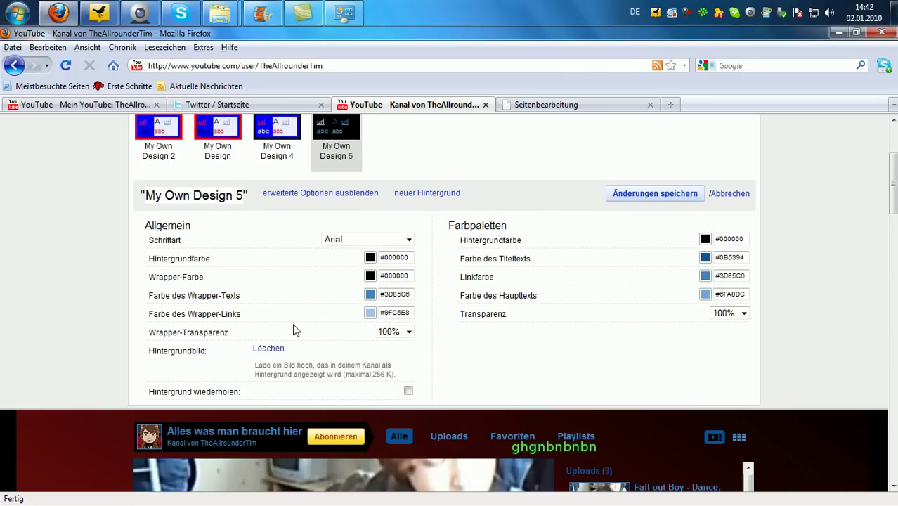
pyautogui.click(268, 349)
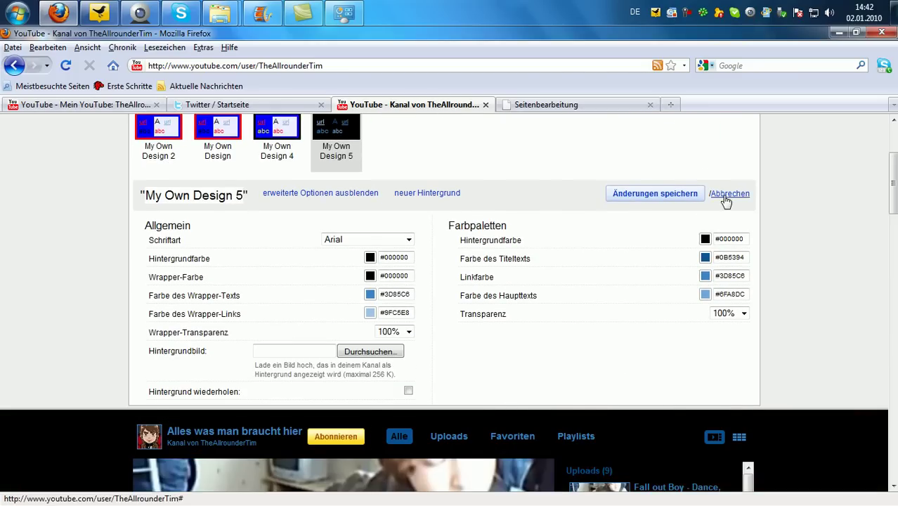
pyautogui.click(728, 194)
# Scroll through the channel's blue sparkle background, then minimize Firefox.
pyautogui.scroll(-5, 95, 294)
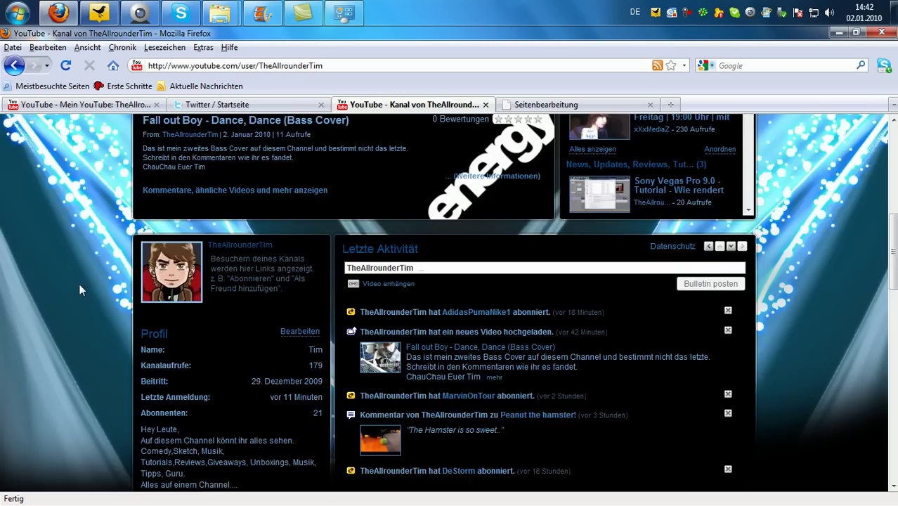
pyautogui.scroll(-3, 79, 283)
pyautogui.scroll(-5, 102, 313)
pyautogui.scroll(5, 88, 344)
pyautogui.scroll(10, 79, 224)
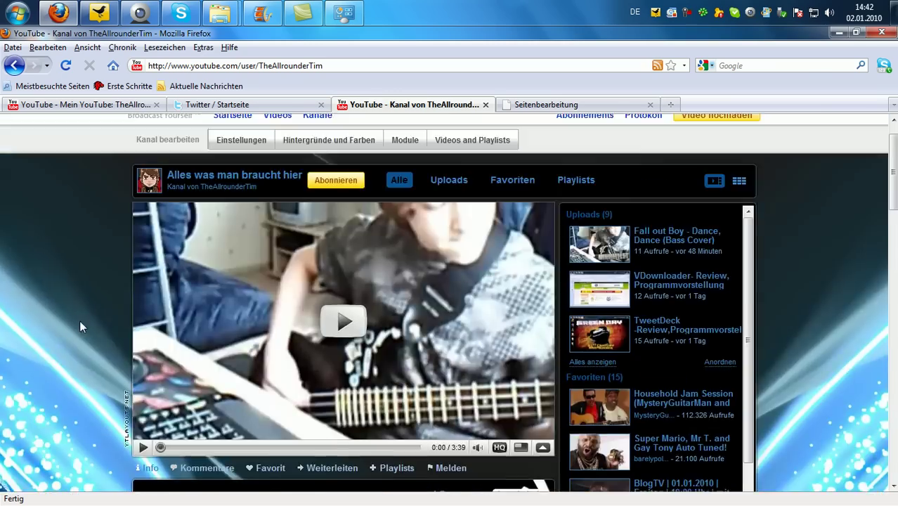
pyautogui.scroll(-8, 80, 313)
pyautogui.scroll(4, 95, 288)
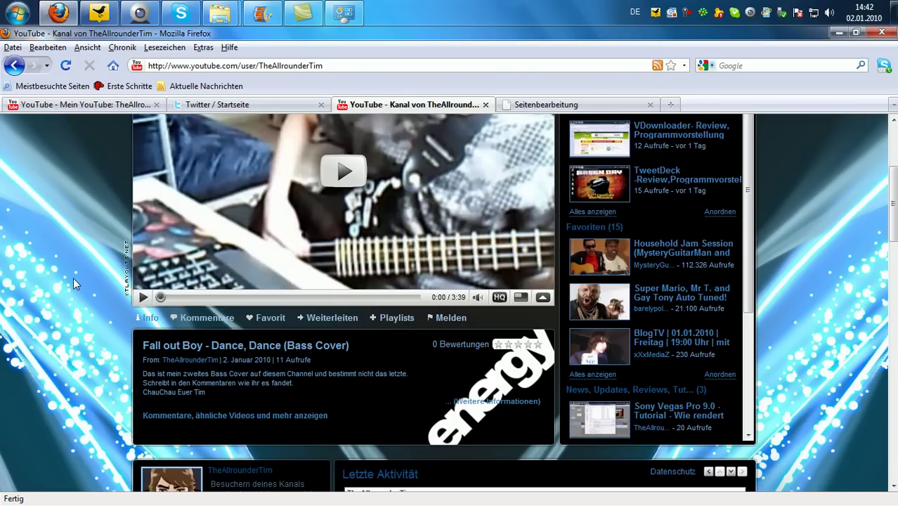
pyautogui.scroll(2, 80, 272)
pyautogui.scroll(3, 81, 272)
pyautogui.scroll(-4, 72, 261)
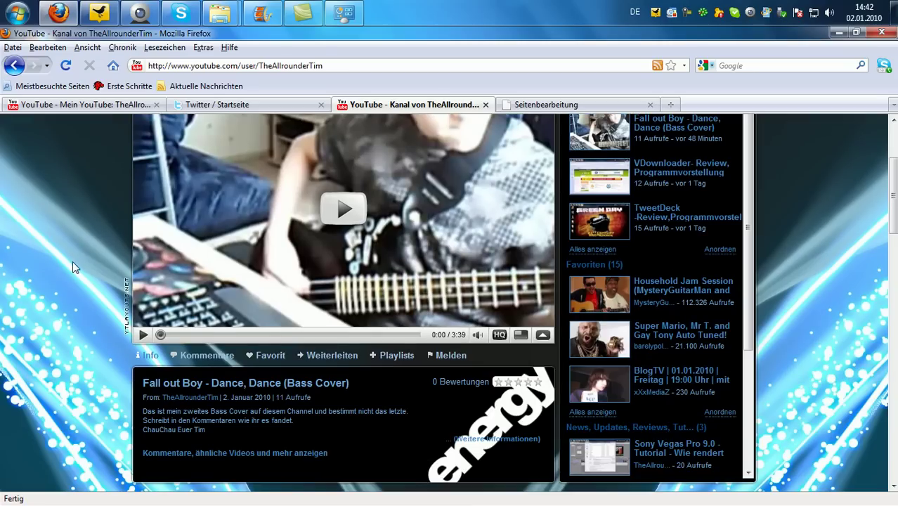
pyautogui.scroll(4, 43, 284)
pyautogui.scroll(-3, 40, 283)
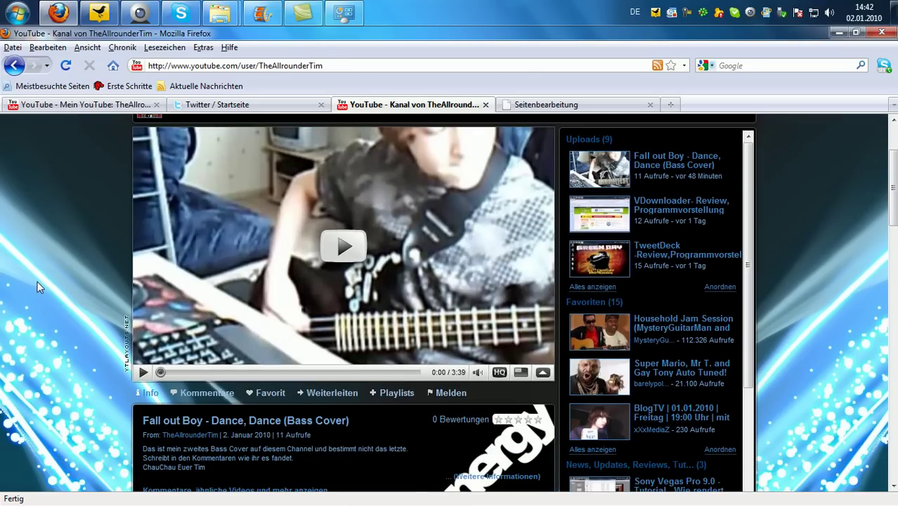
pyautogui.scroll(-5, 37, 281)
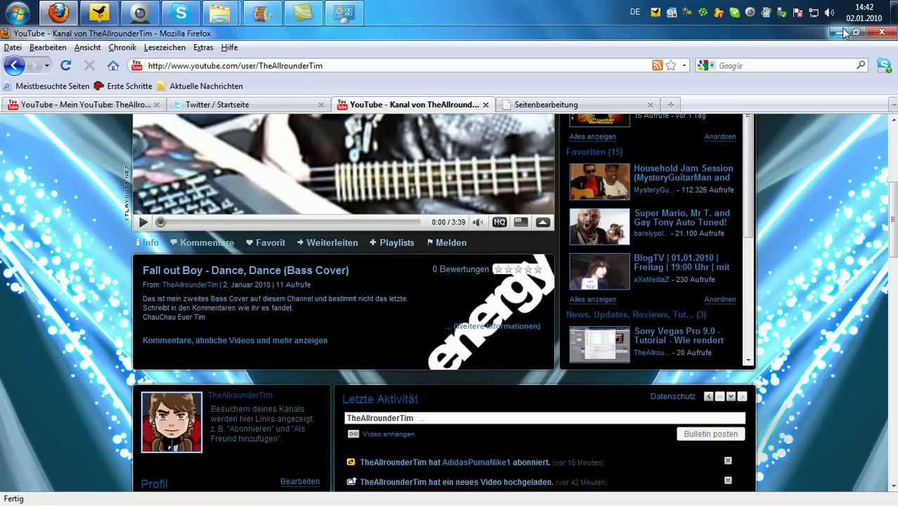
pyautogui.click(838, 33)
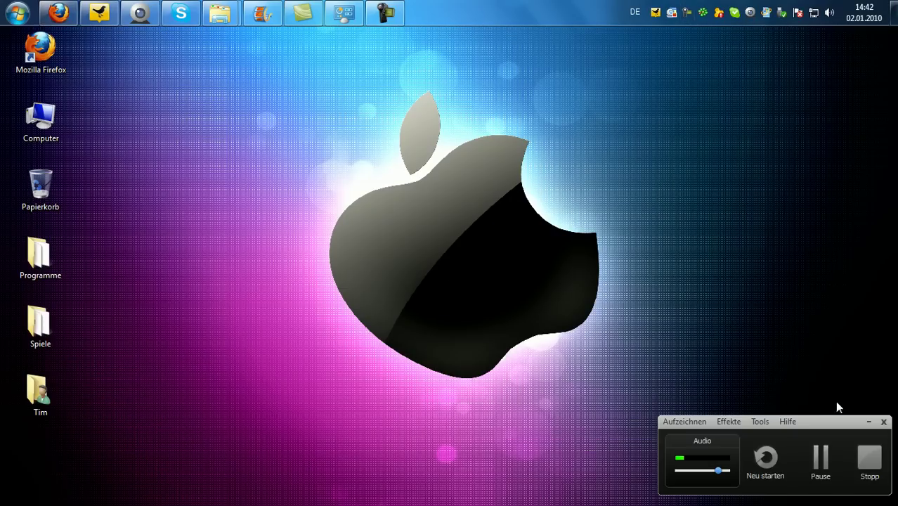